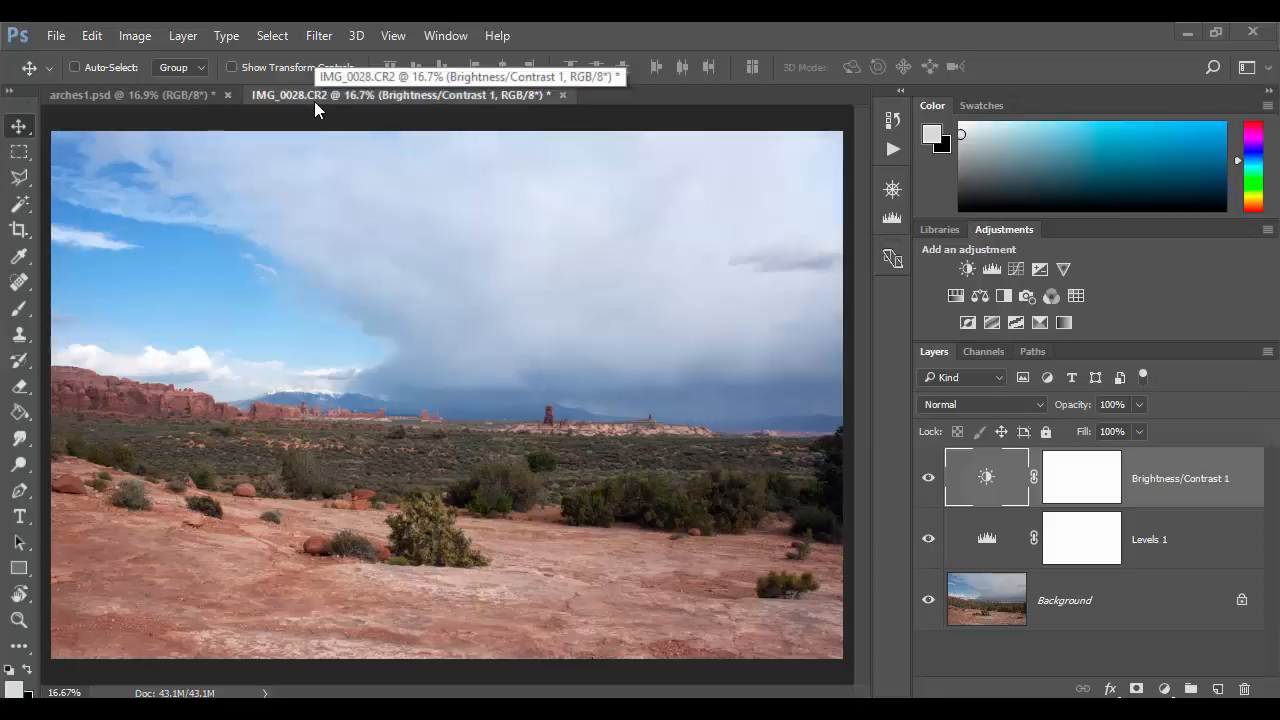
View the arches1.psd photo and return to the IMG_0028.CR2 document.
click(162, 97)
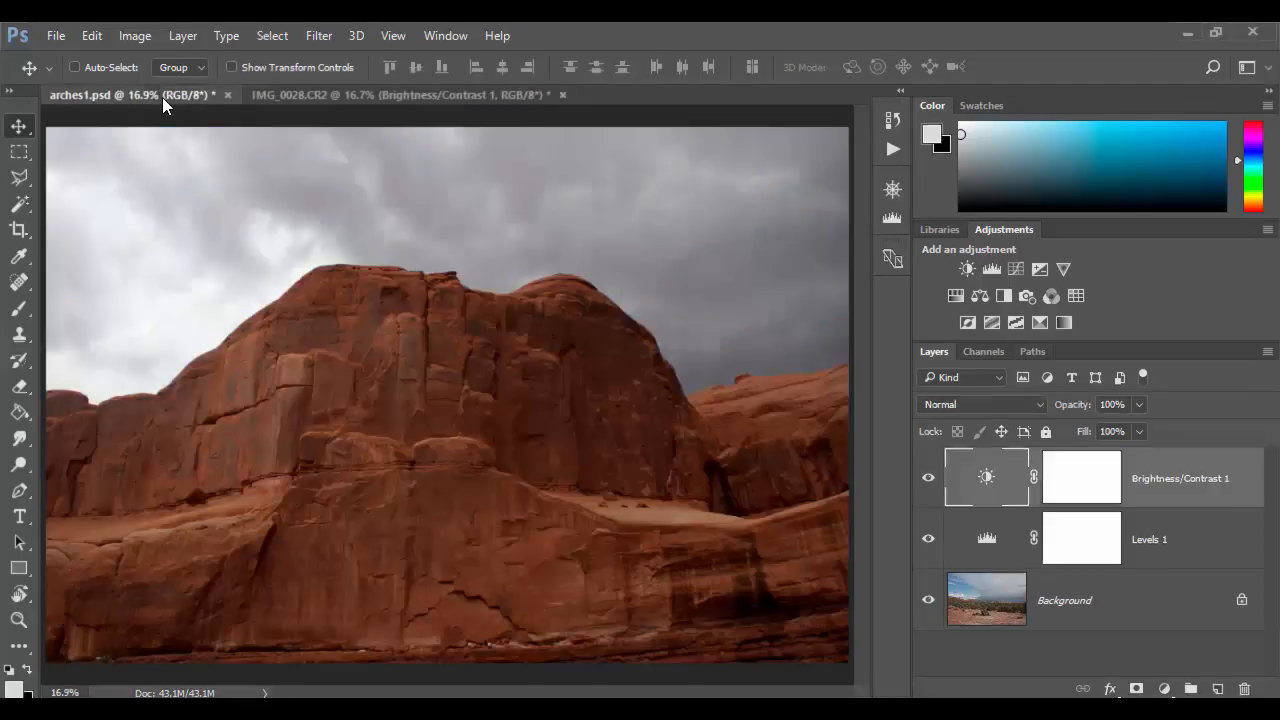
click(334, 94)
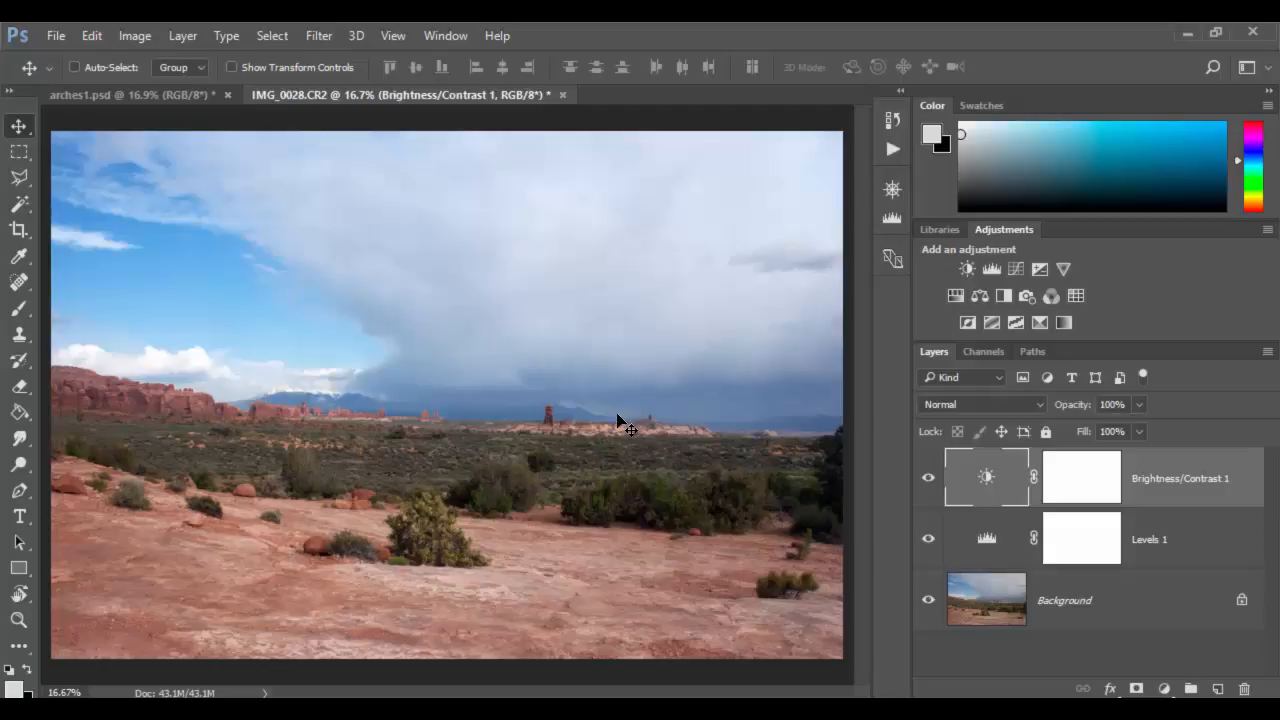
Frame the landscape with the Crop tool, trimming its top and right side, and rotate the image counterclockwise within the frame.
click(19, 232)
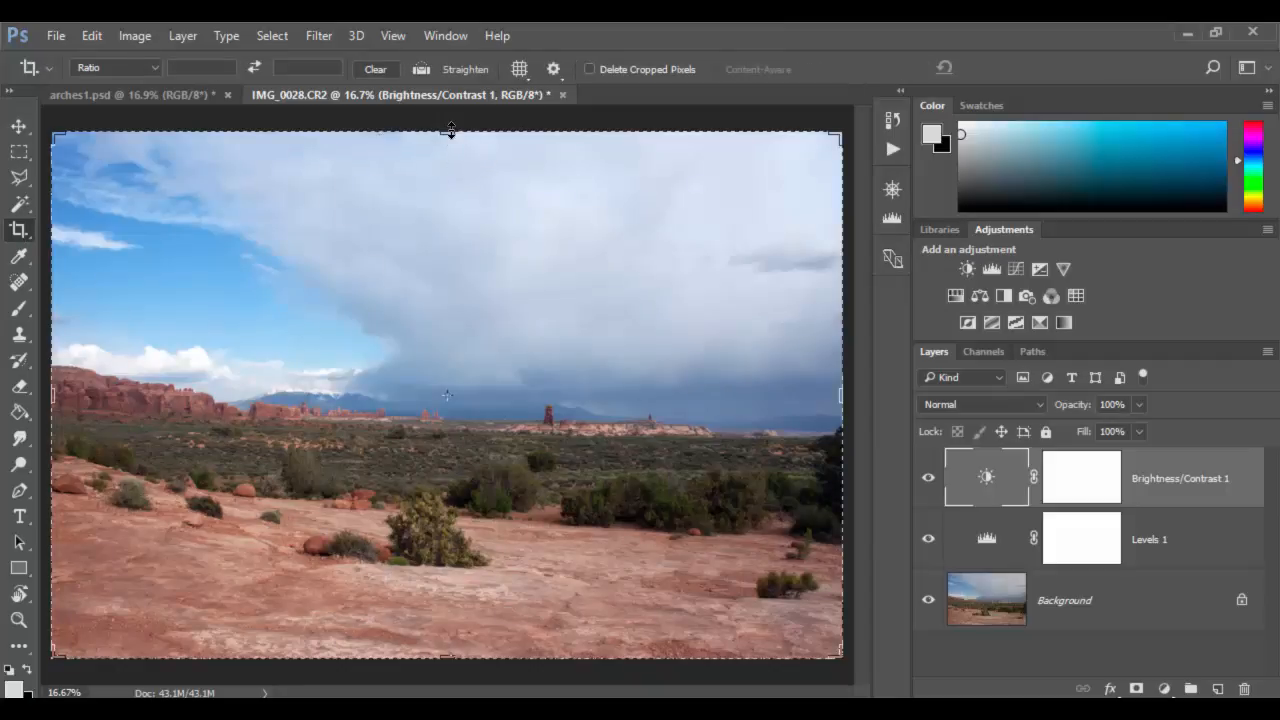
drag(451, 130, 446, 171)
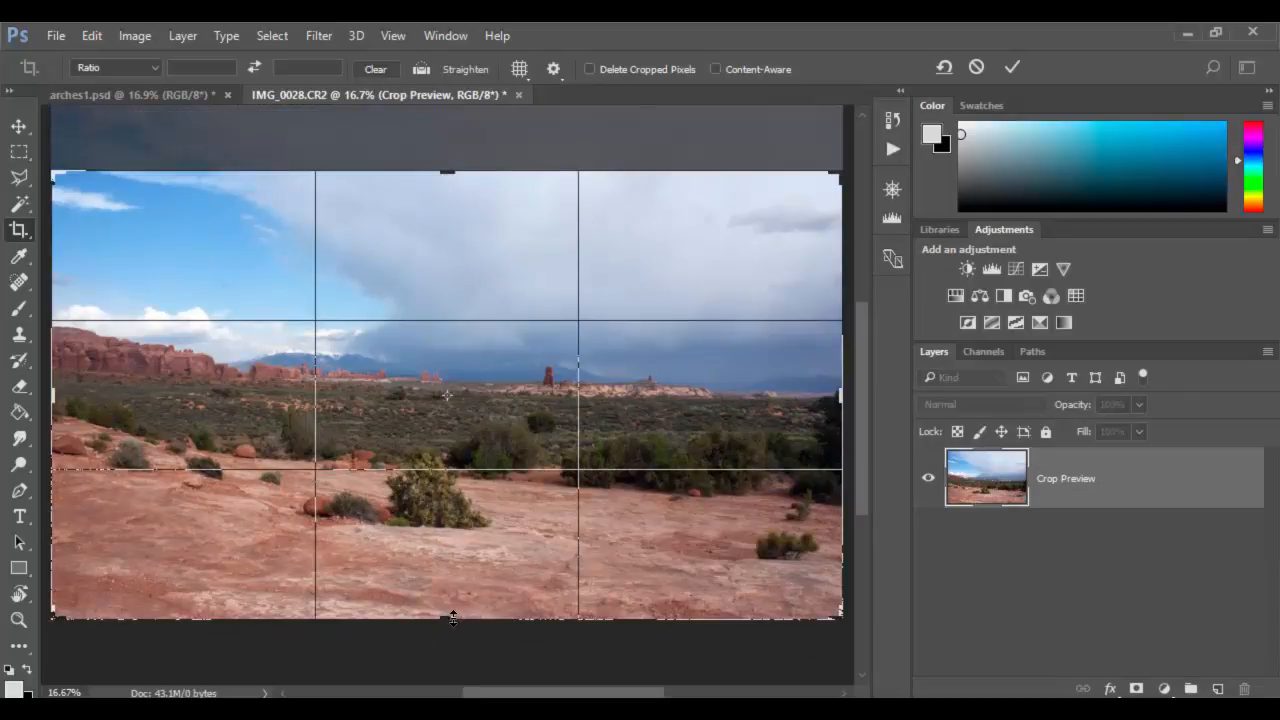
drag(842, 399, 689, 392)
drag(681, 177, 819, 180)
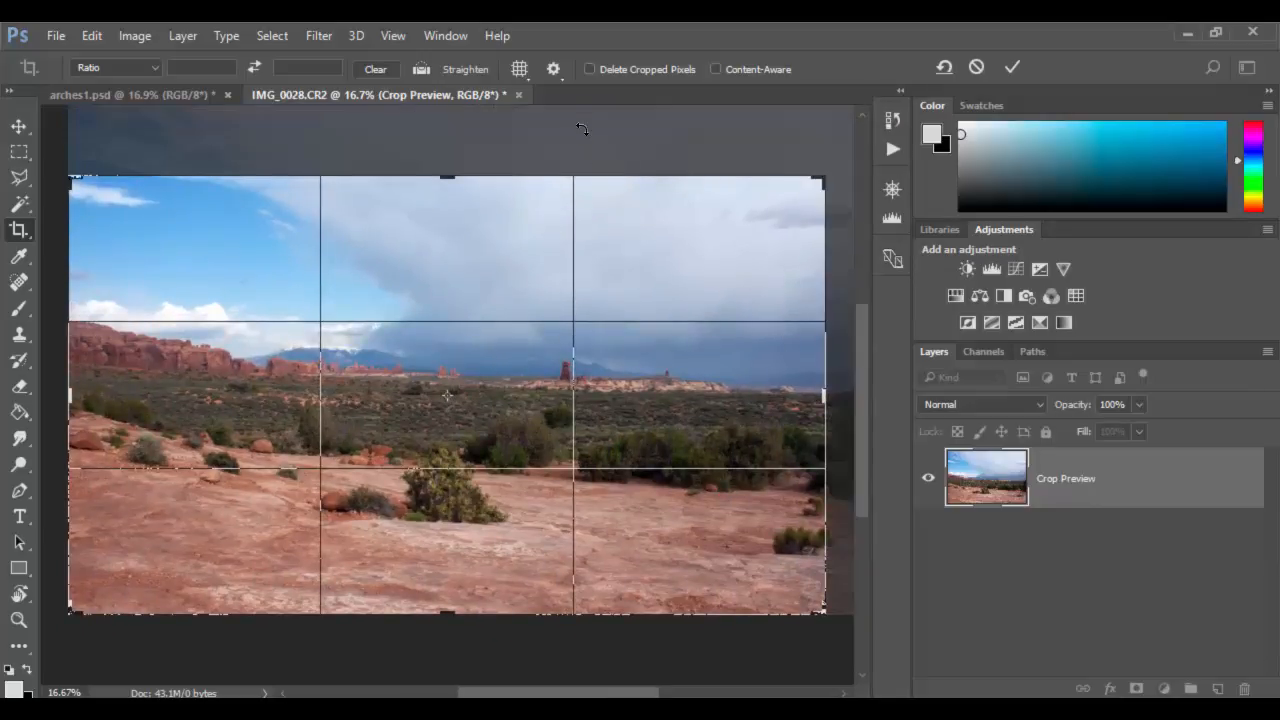
drag(836, 136, 718, 133)
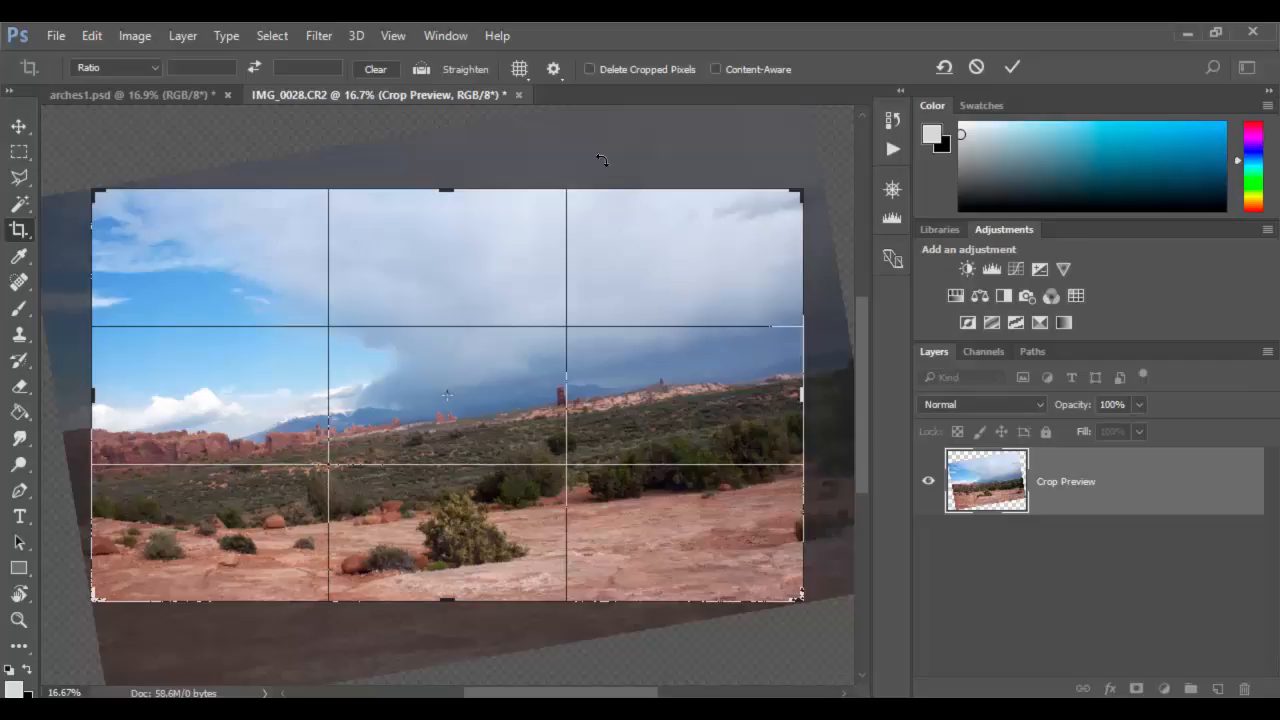
Enable Delete Cropped Pixels, apply the rotated crop and return to the Move tool.
click(589, 69)
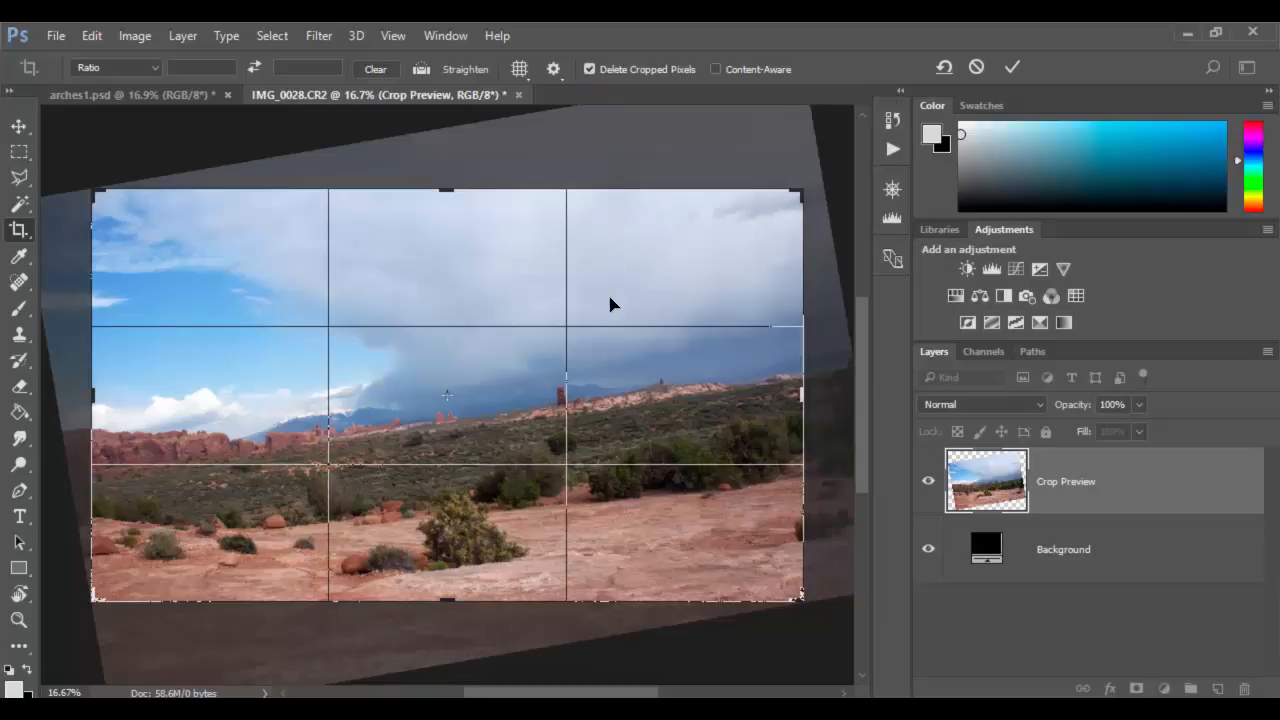
key(Return)
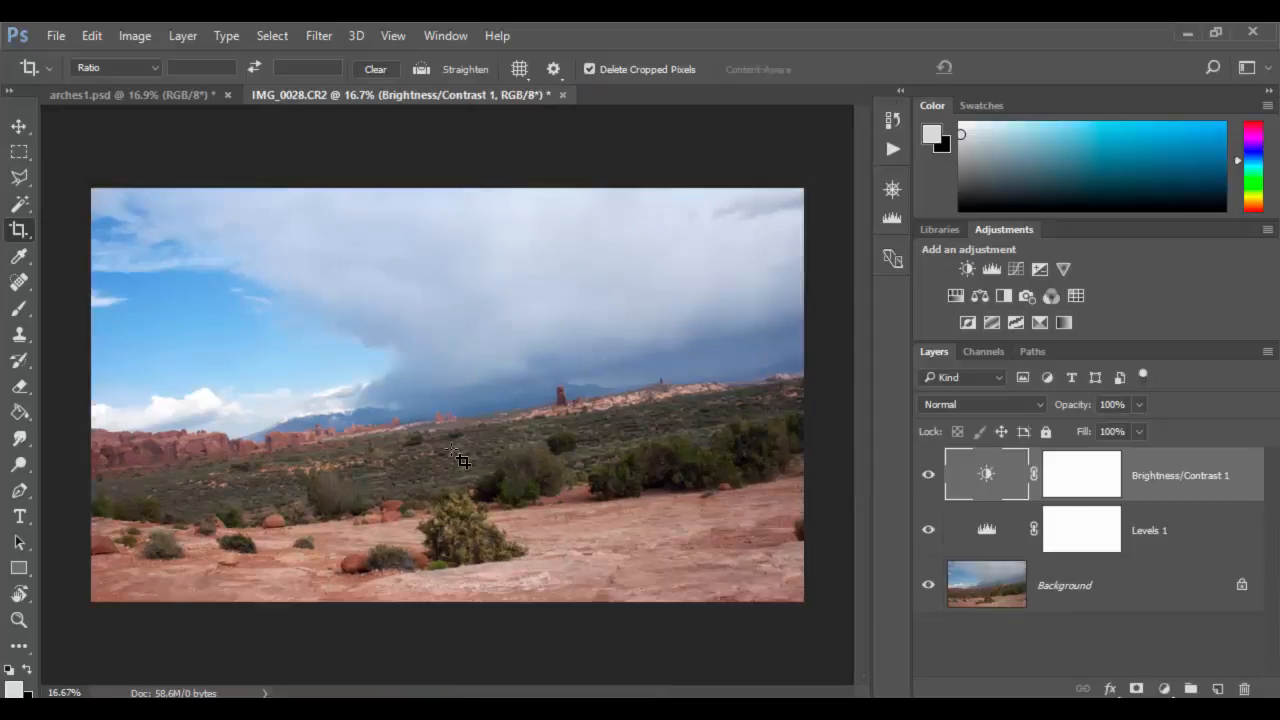
key(v)
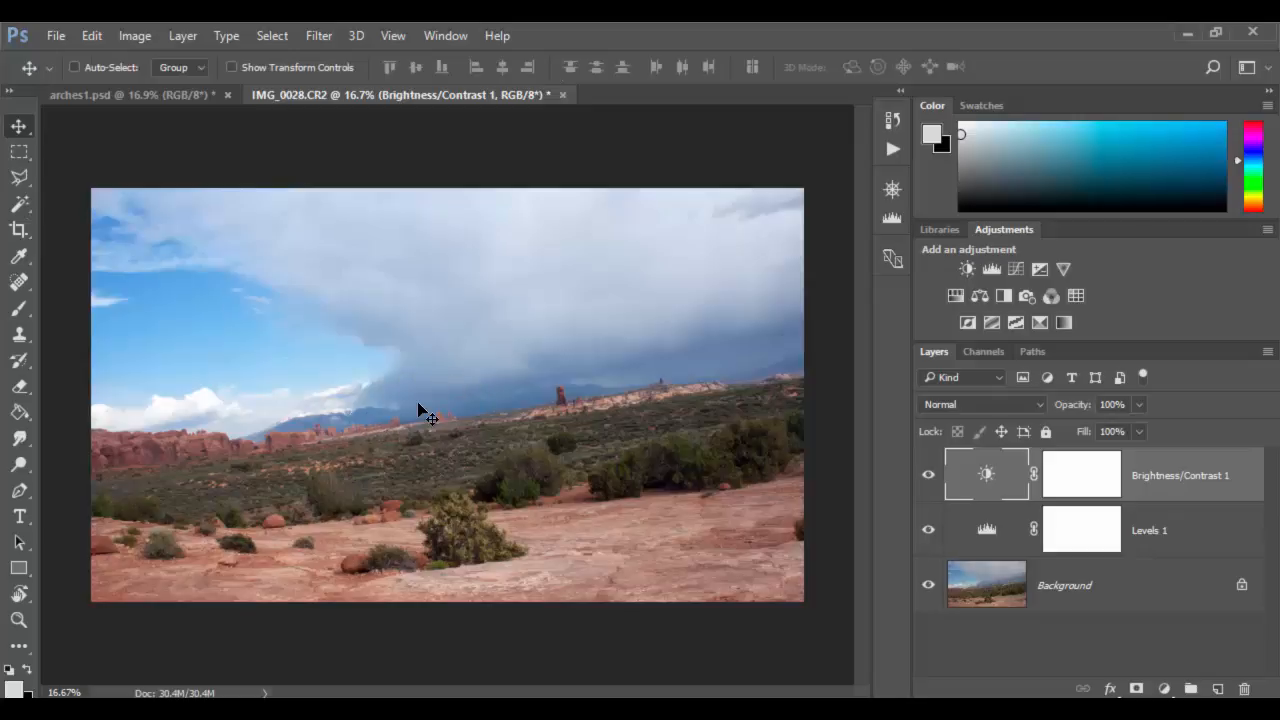
Convert the Background into a regular layer named Layer 0 and move it slightly up and left.
double_click(1145, 592)
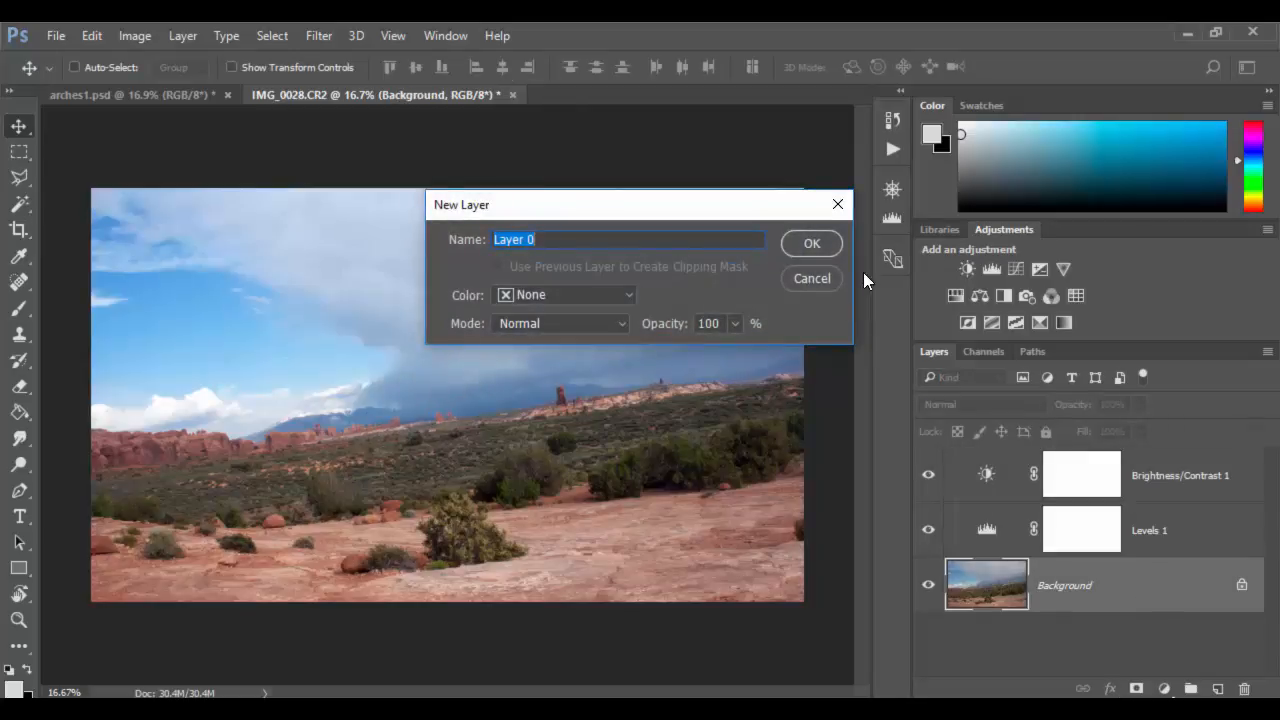
click(815, 246)
drag(351, 429, 323, 423)
Undo the layer move, the Background conversion and the rotated crop.
key(ctrl+alt+z)
key(ctrl+alt+z)
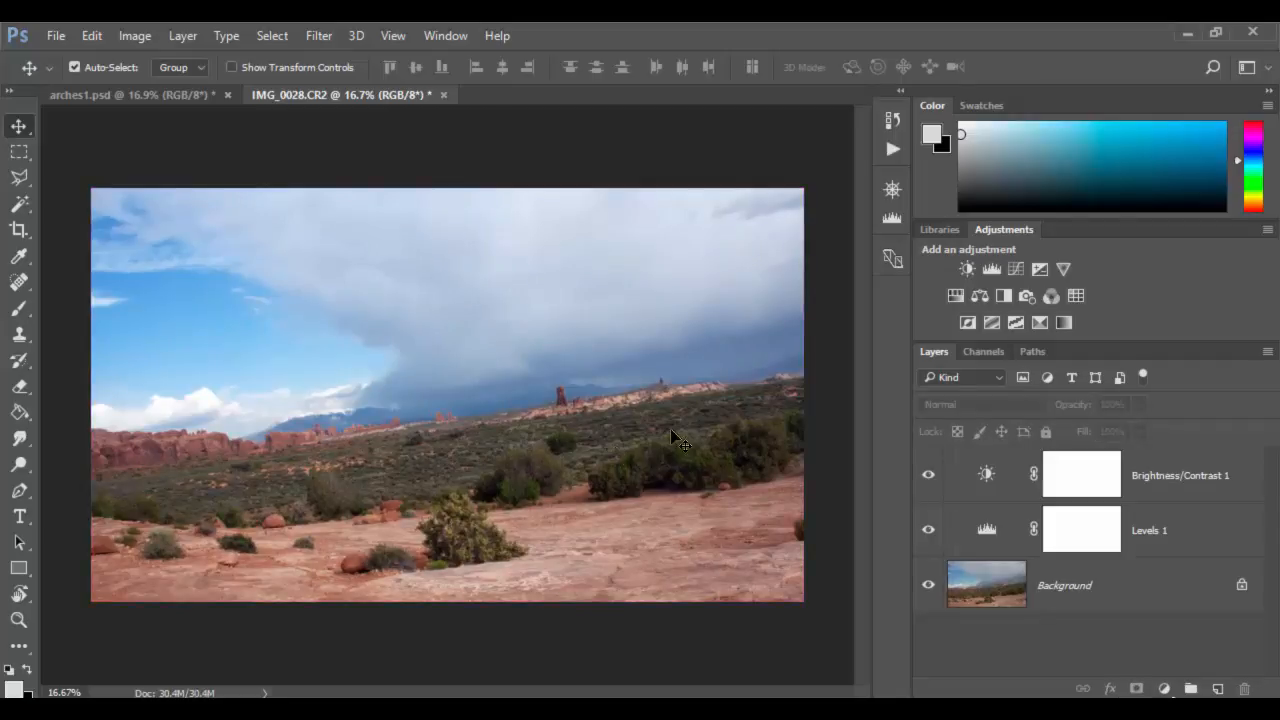
key(ctrl+alt+z)
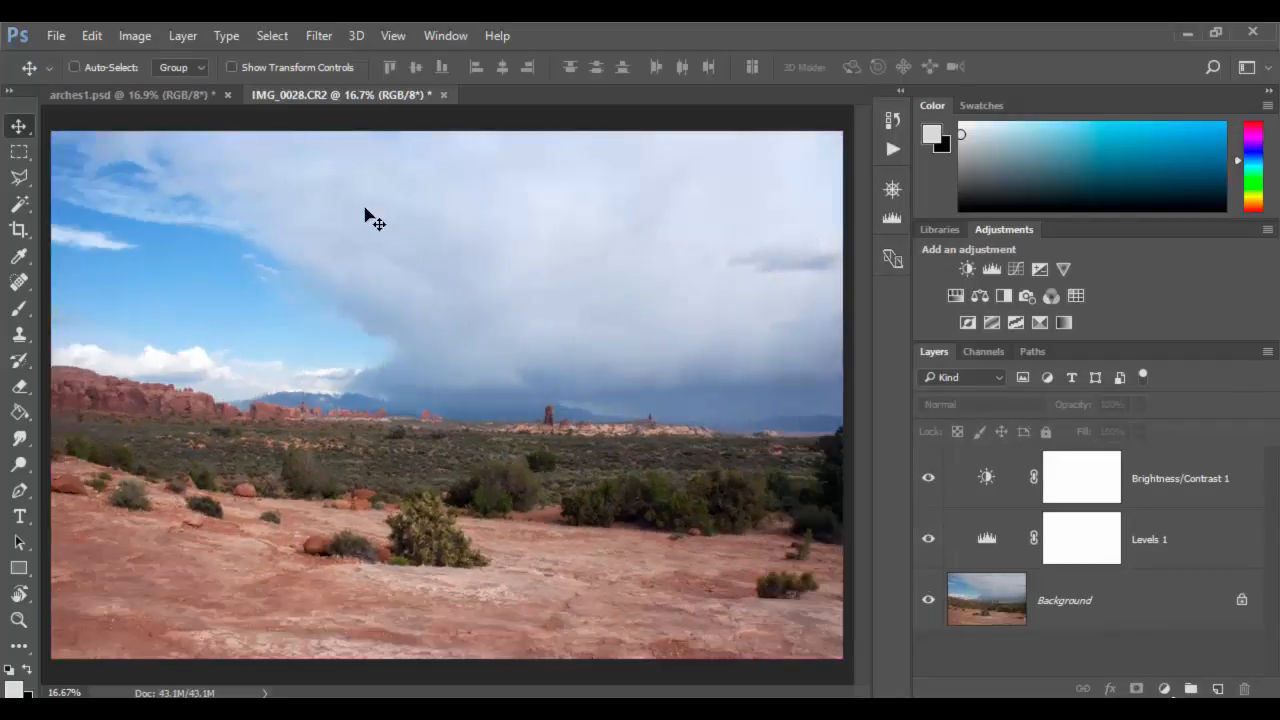
Crop the landscape to a wider, shorter frame by trimming its top and sides, with Delete Cropped Pixels turned off.
click(22, 229)
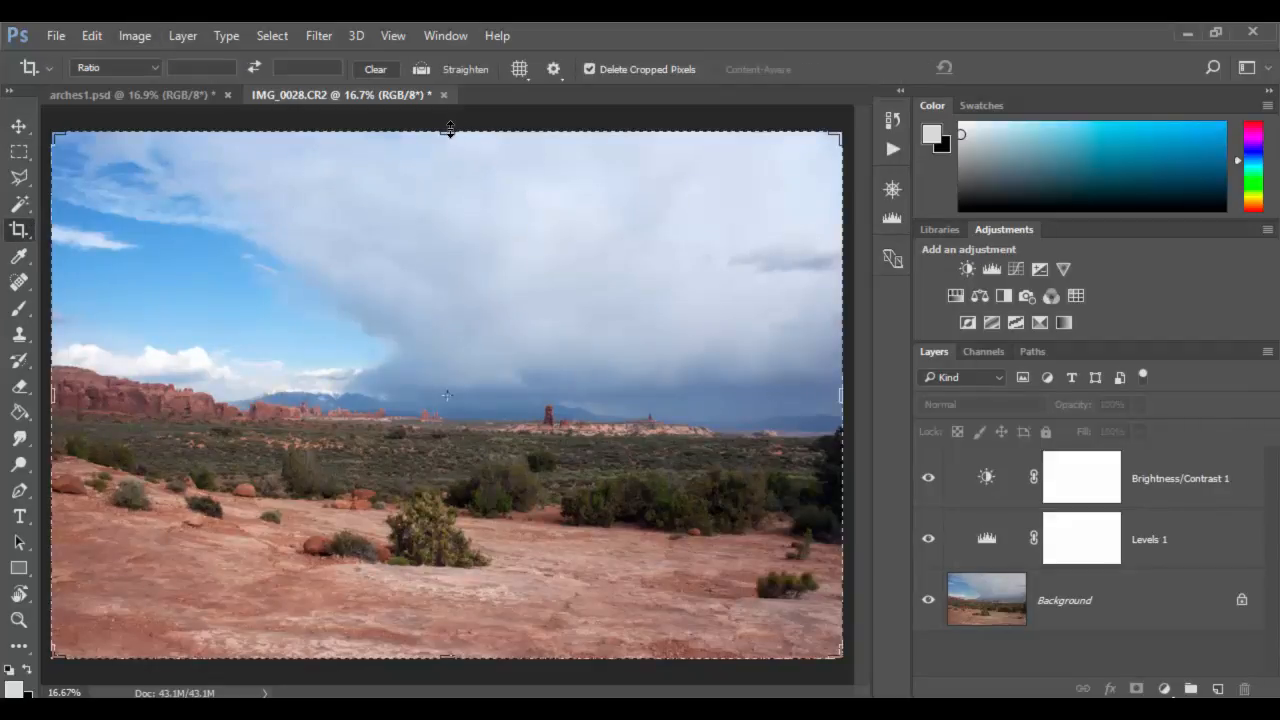
drag(446, 130, 449, 195)
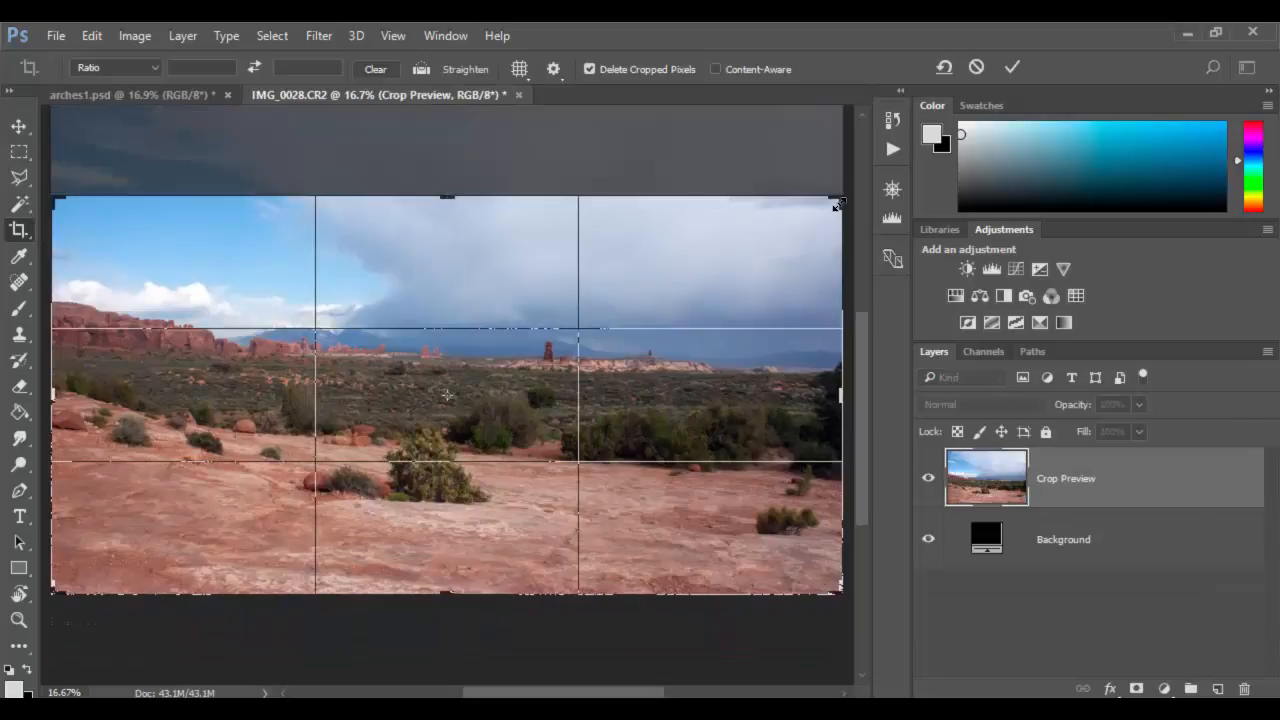
drag(836, 203, 784, 214)
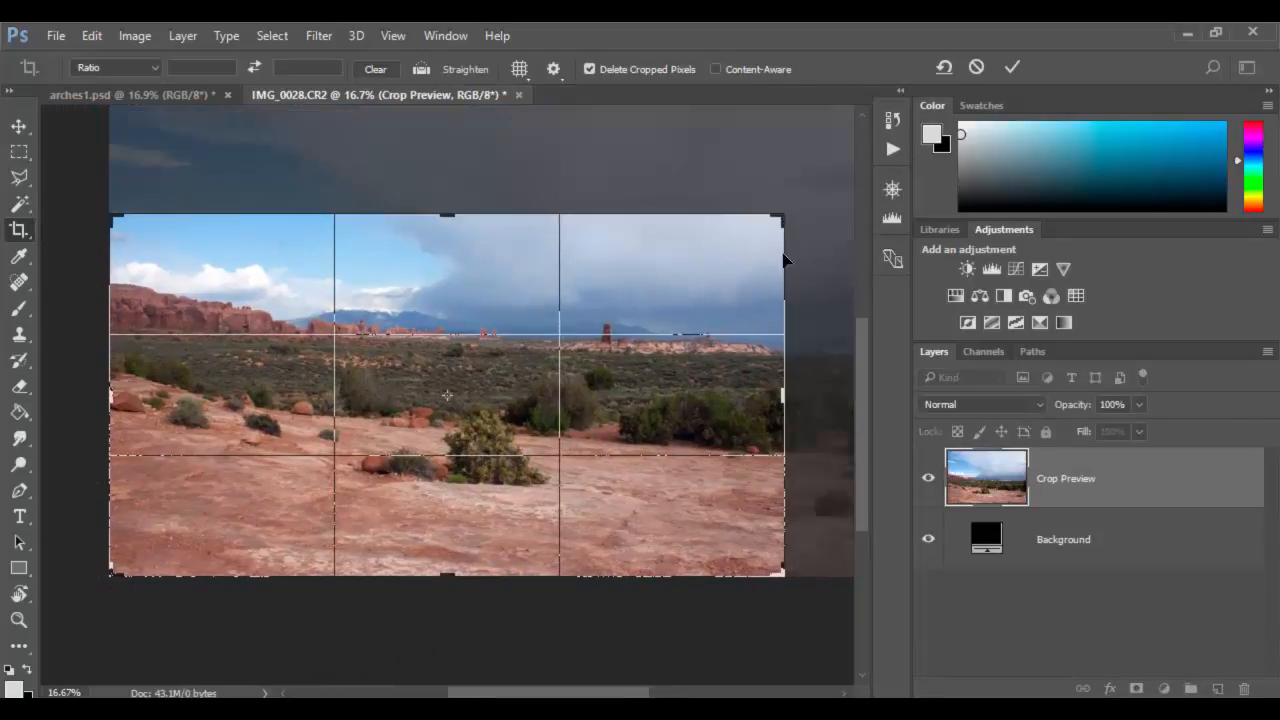
click(589, 69)
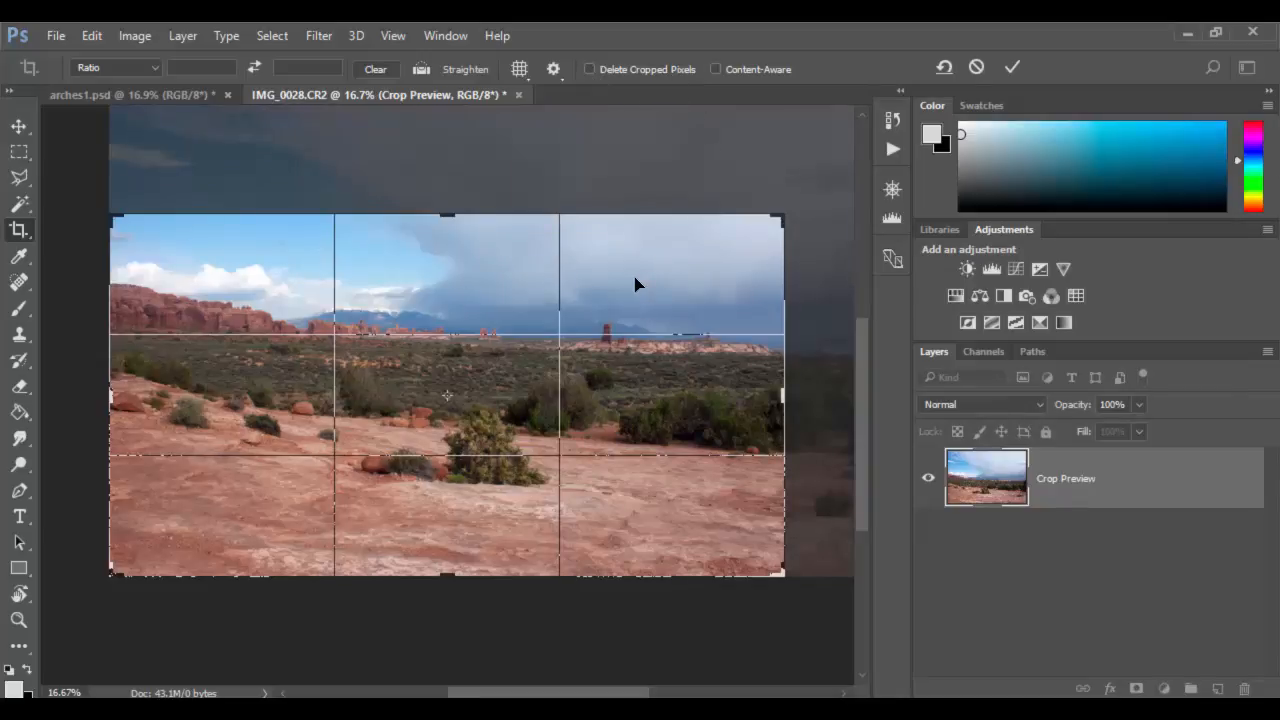
key(Return)
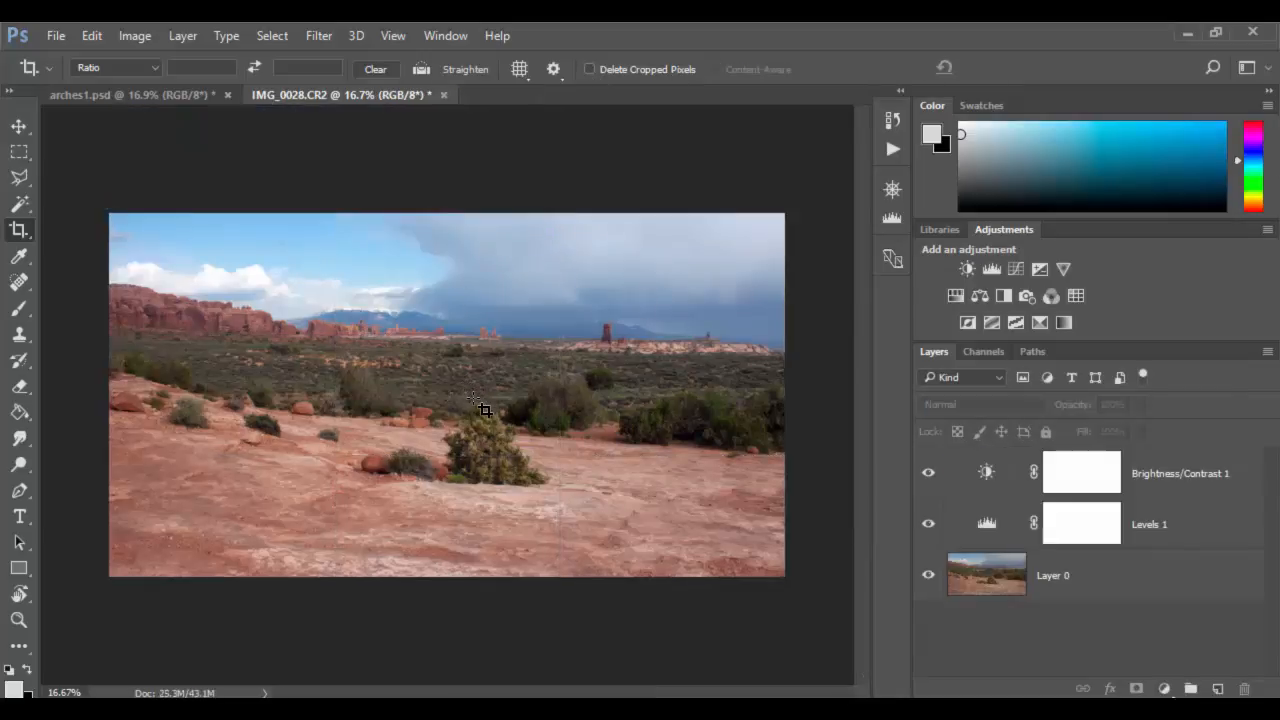
key(v)
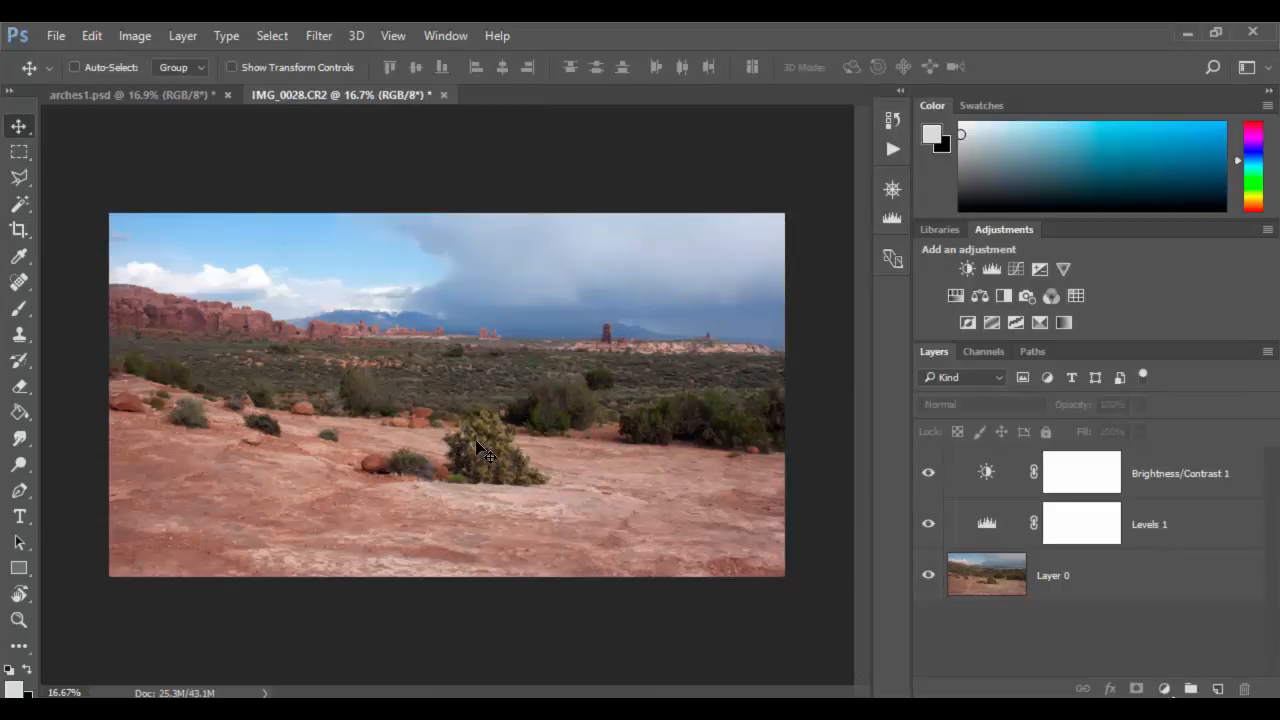
Select Layer 0 and move it within the cropped canvas to reframe the landscape with more sky.
click(1130, 571)
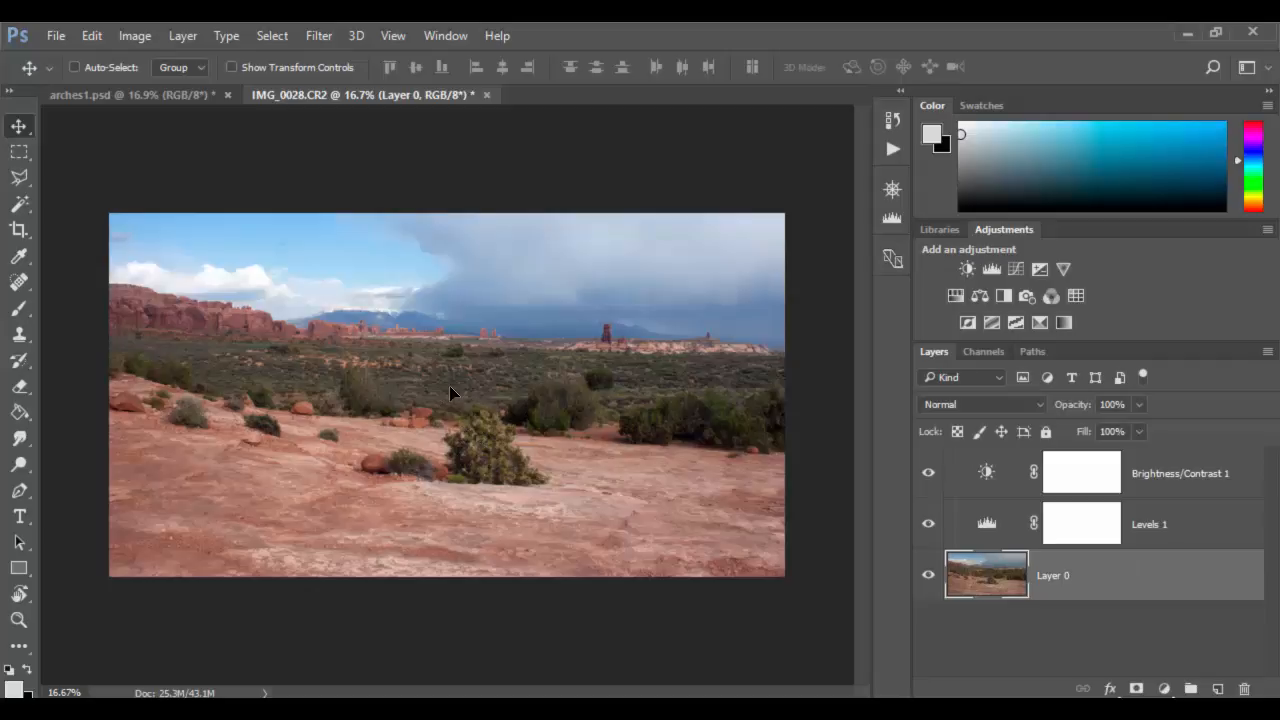
drag(449, 385, 319, 456)
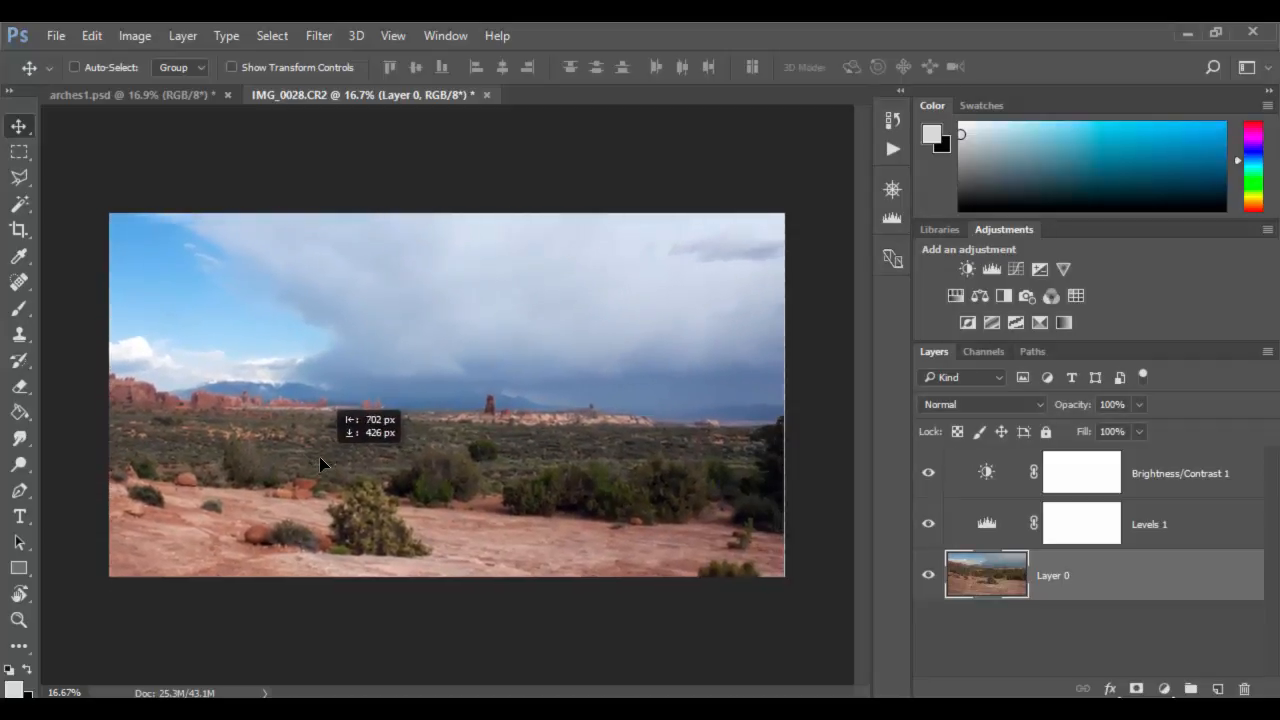
drag(520, 415, 563, 450)
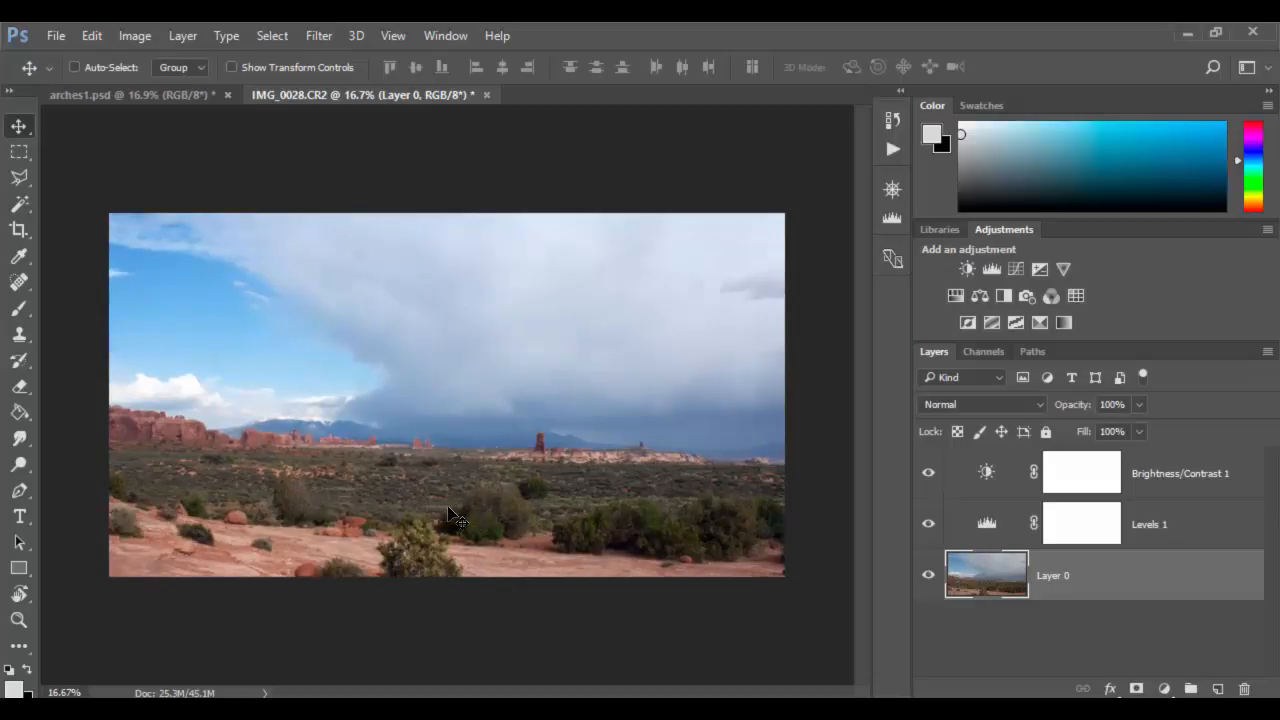
drag(453, 447, 491, 463)
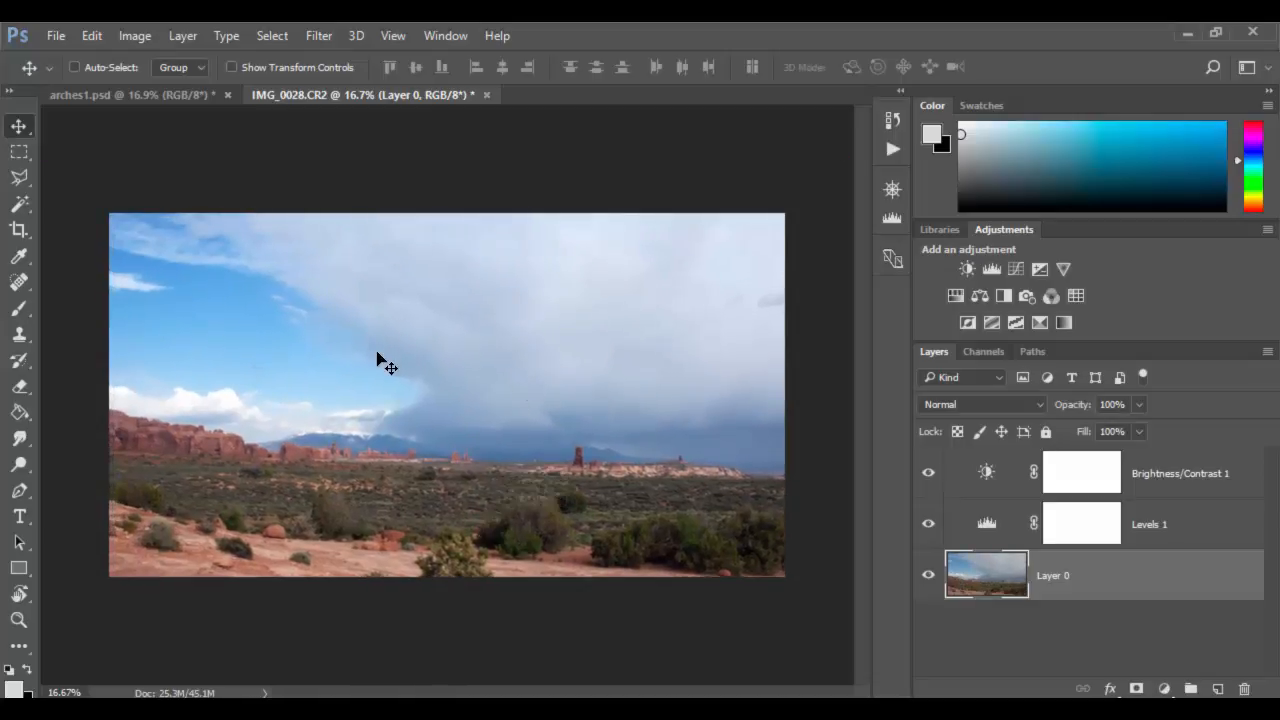
drag(377, 353, 409, 380)
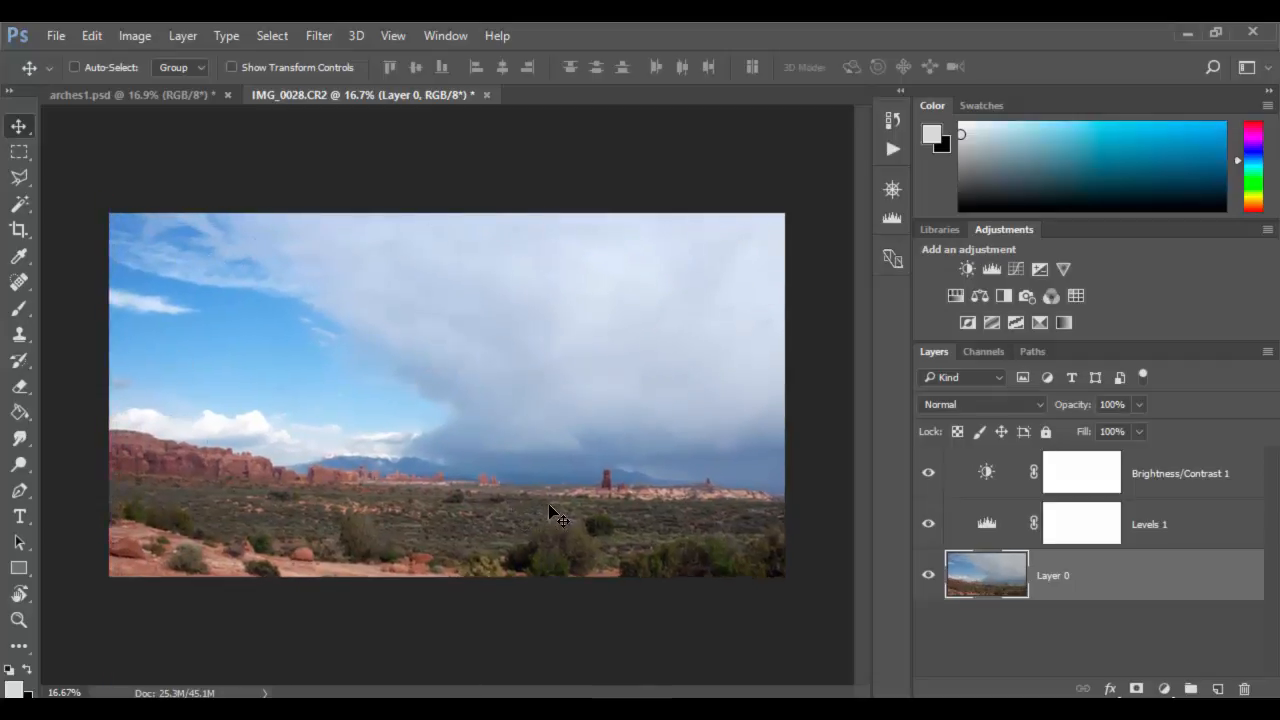
drag(549, 506, 515, 457)
Undo the Layer 0 moves and the non-destructive crop to restore the full image.
key(ctrl)
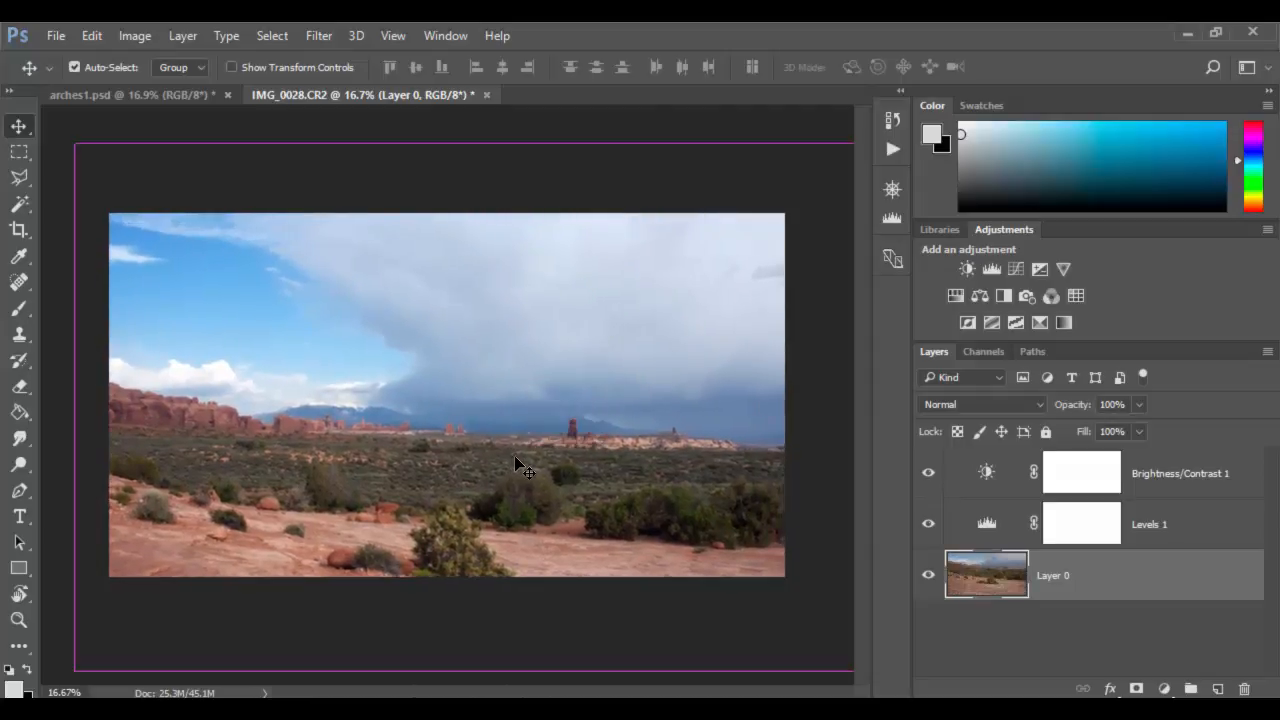
key(ctrl+alt+z)
key(ctrl+alt+z)
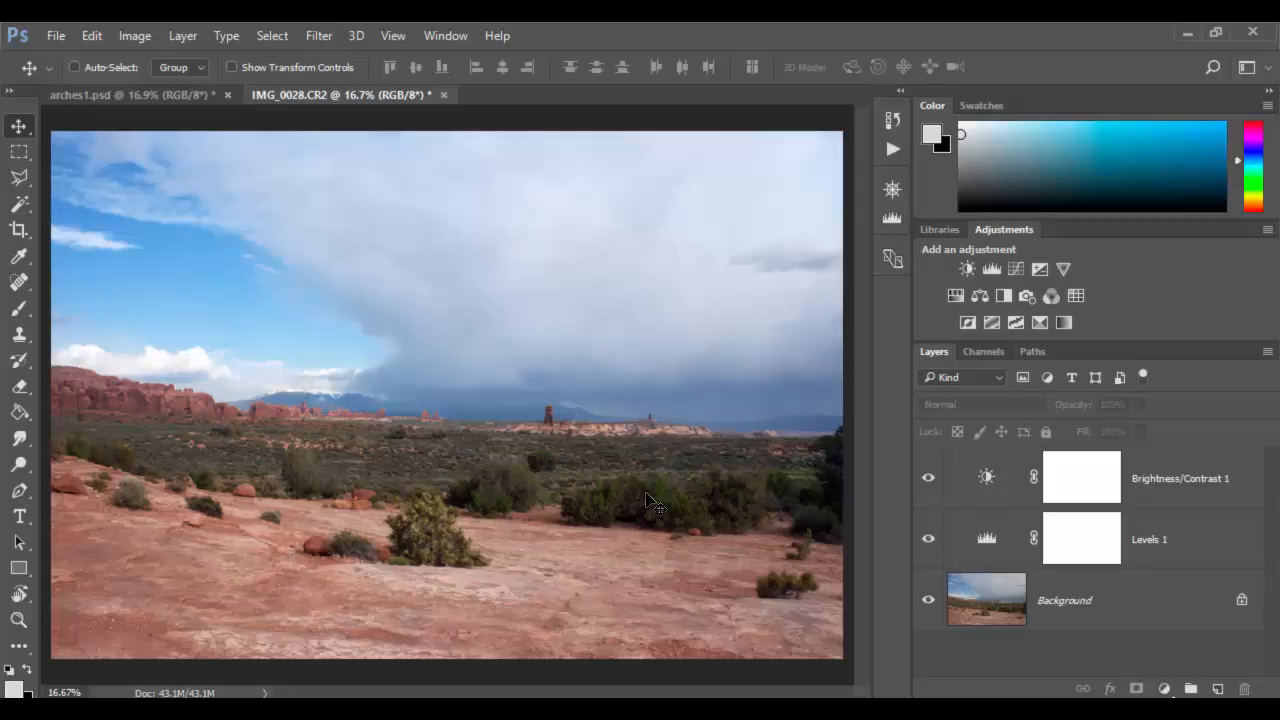
Draw a wide crop area around the horizon and central sky with the Crop tool.
key(c)
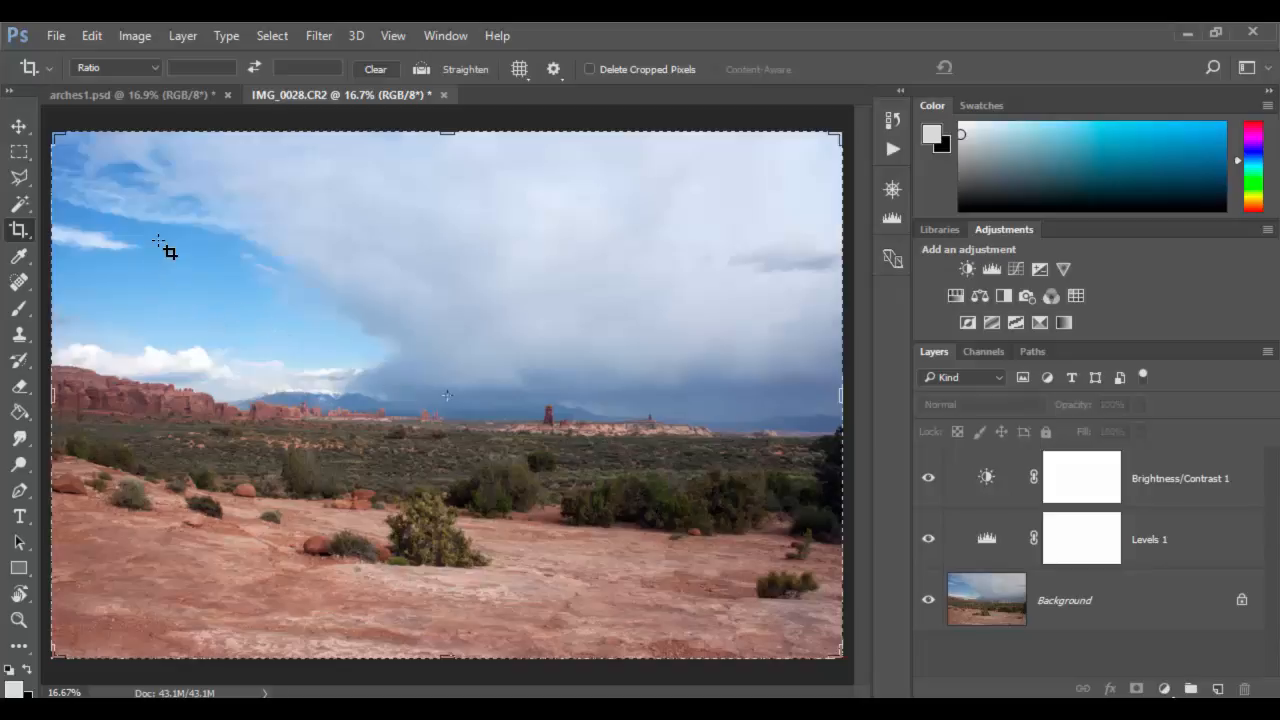
drag(158, 240, 738, 518)
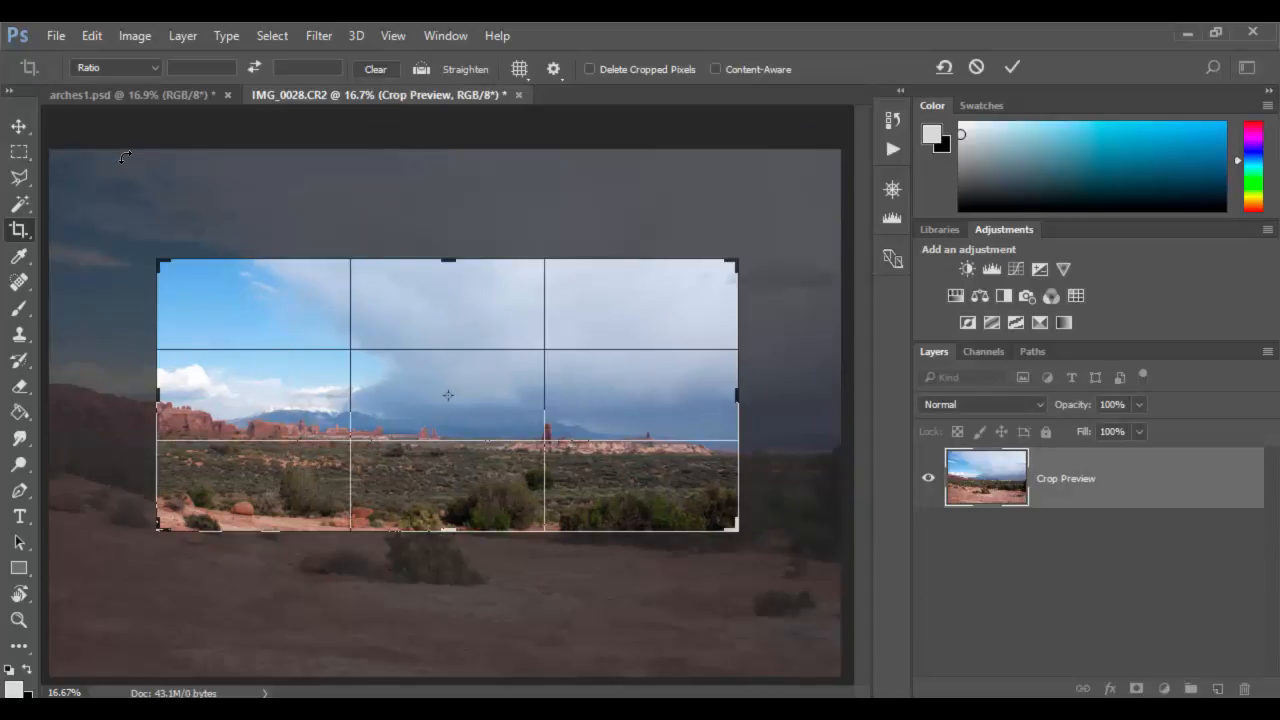
Apply the 8.5 x 11 in 300 ppi preset to the crop frame and enlarge the frame.
click(145, 66)
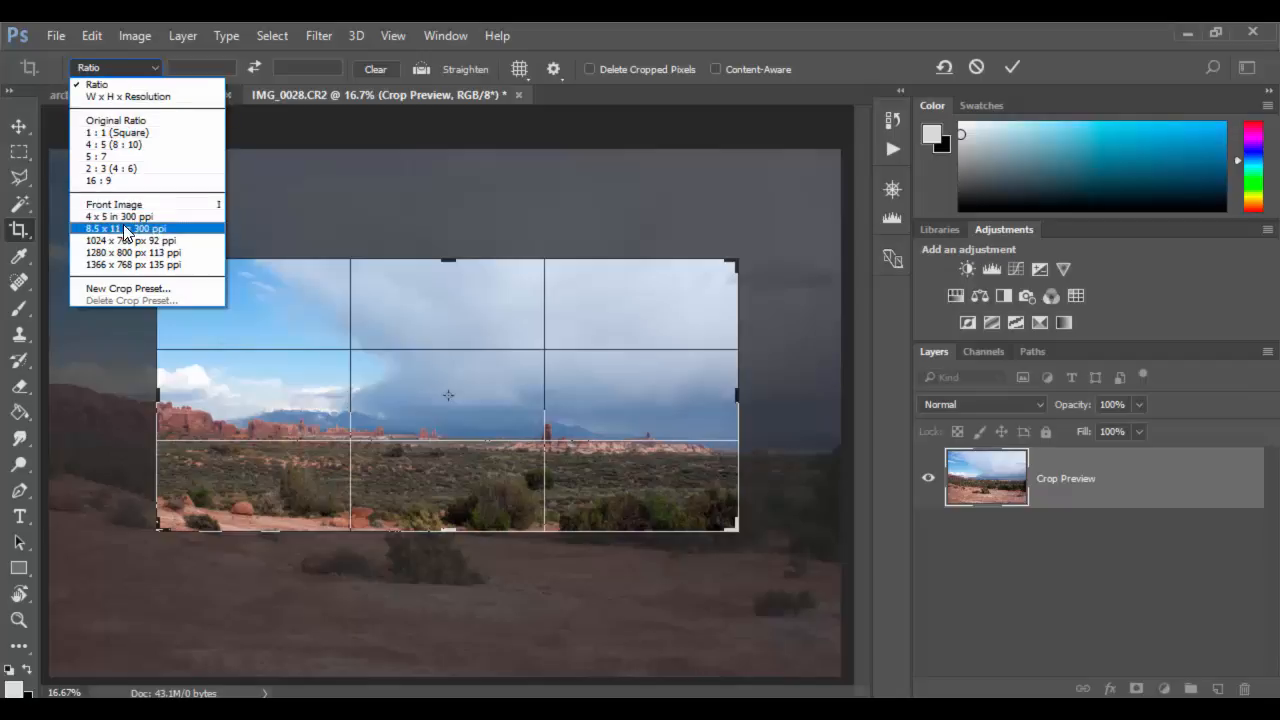
key(Escape)
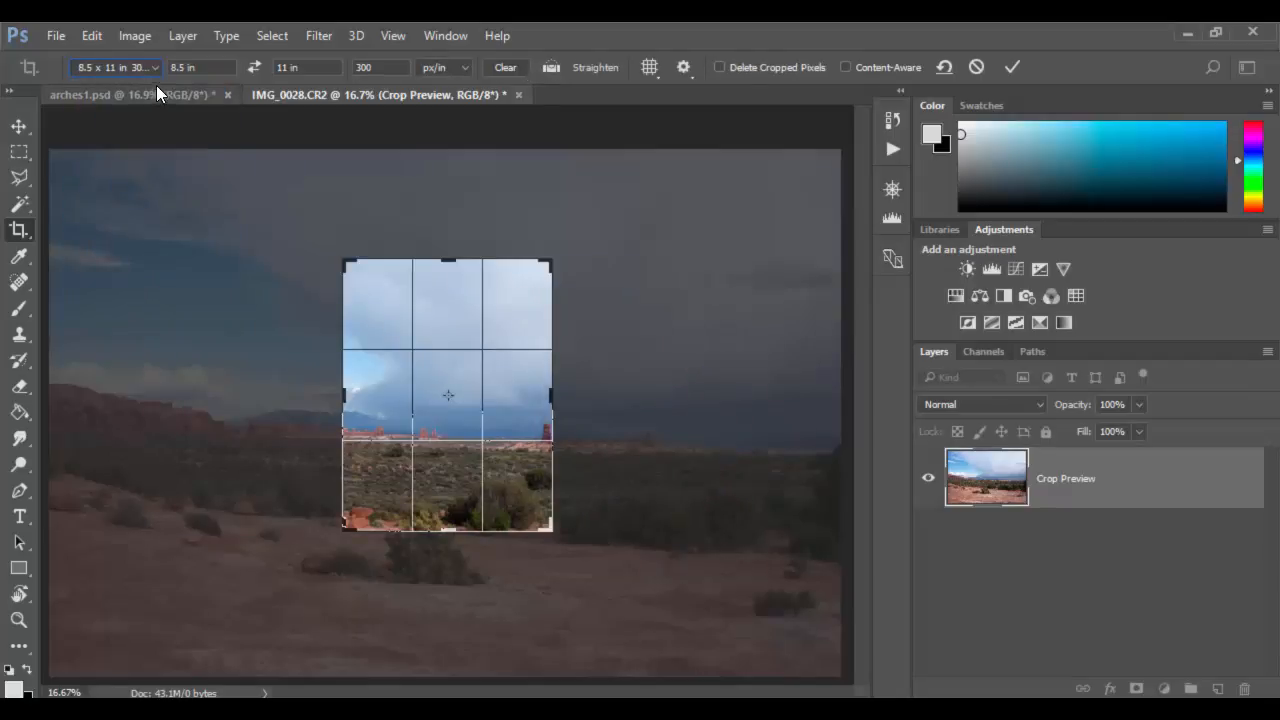
mouse_move(558, 265)
mouse_down()
mouse_move(650, 228)
mouse_move(543, 263)
mouse_move(551, 209)
mouse_move(517, 283)
mouse_move(552, 257)
mouse_up()
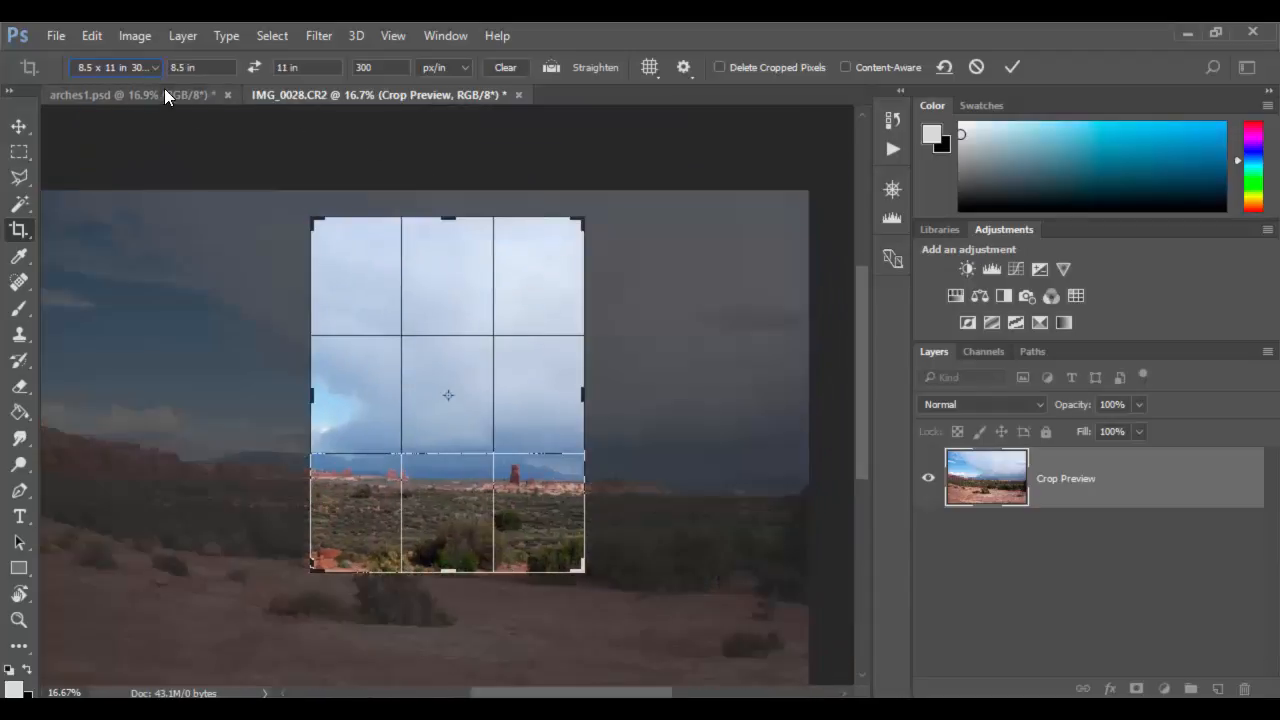
Fit a 16:9 crop frame over most of the landscape with its sky and foreground, and clear the ratio values.
click(160, 67)
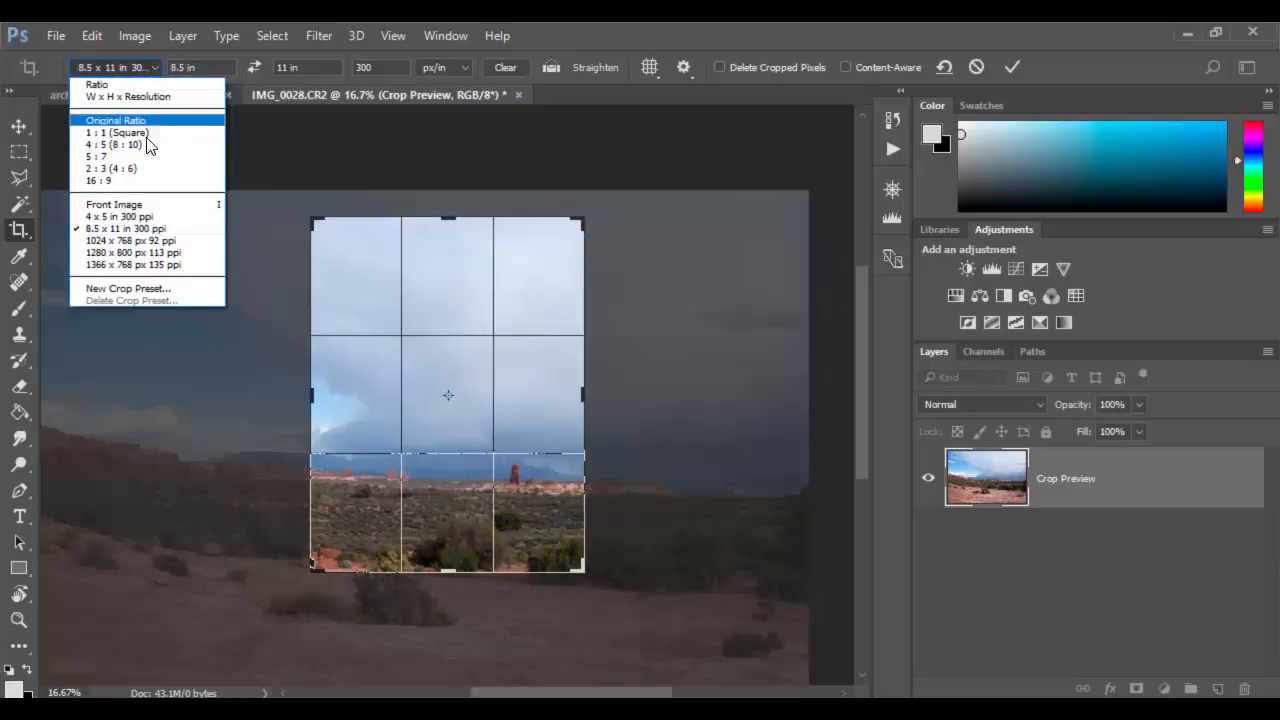
click(120, 181)
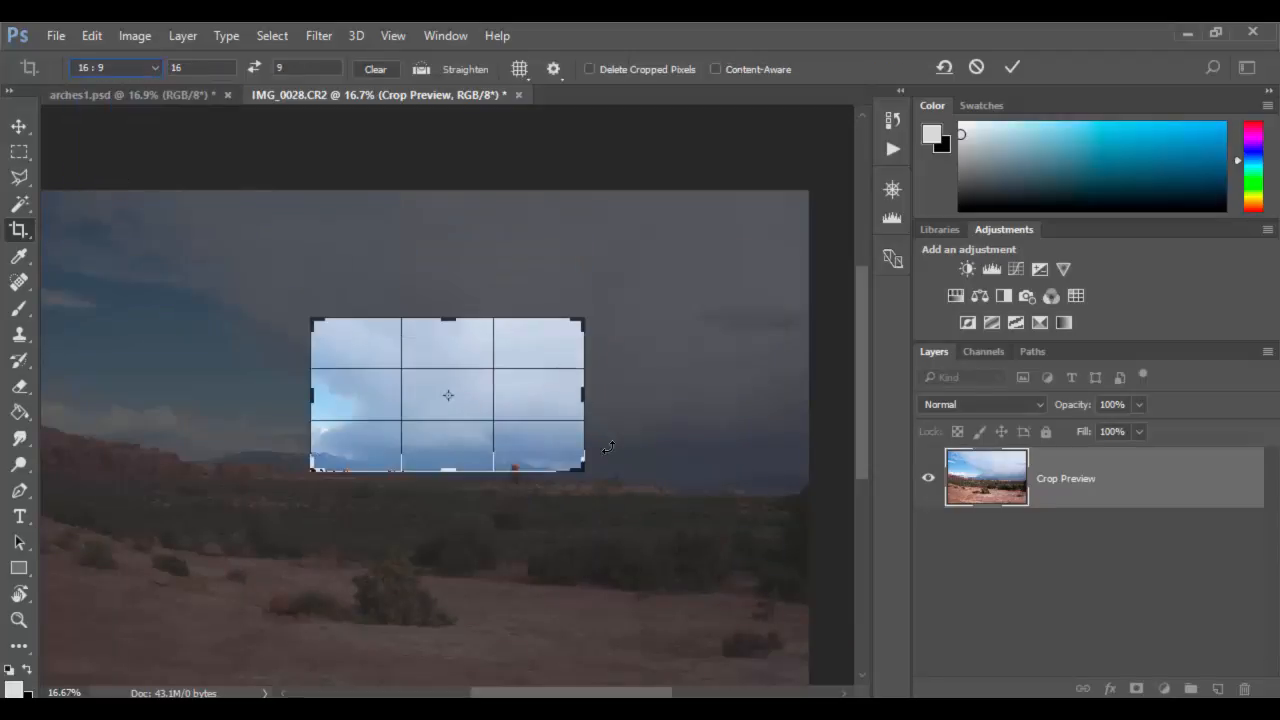
drag(584, 468, 659, 551)
drag(223, 533, 92, 538)
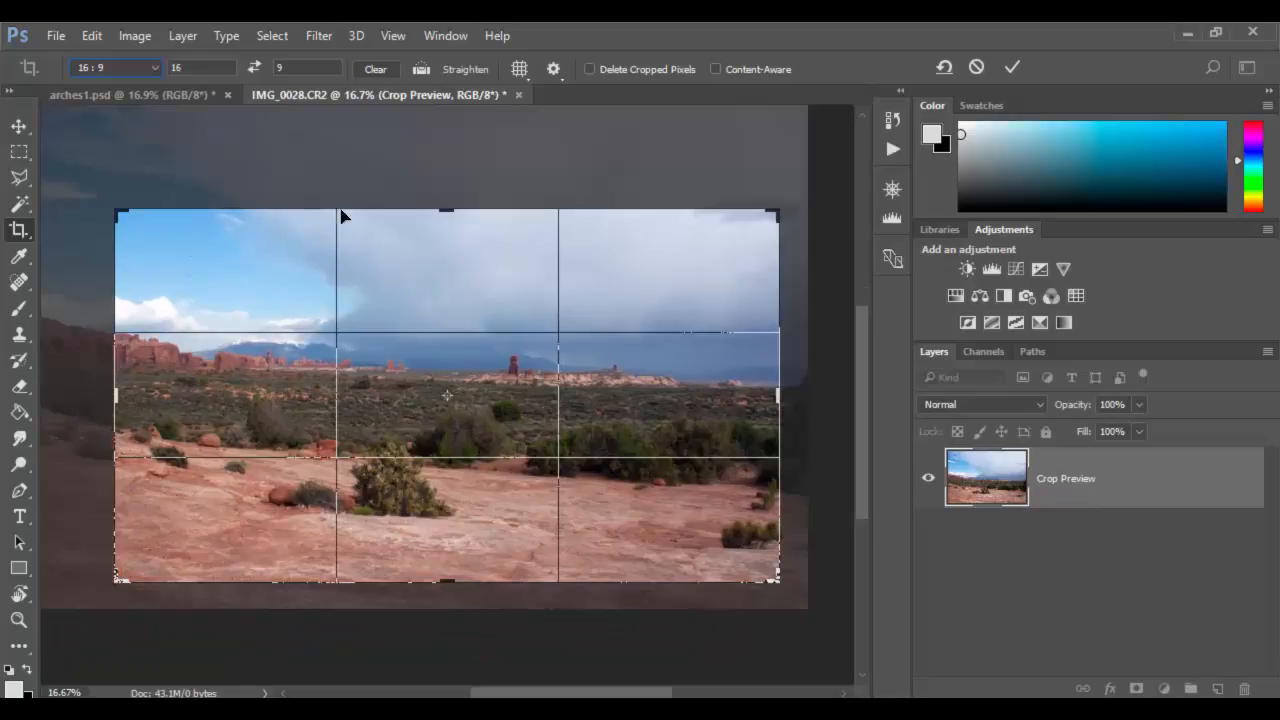
drag(328, 322, 390, 400)
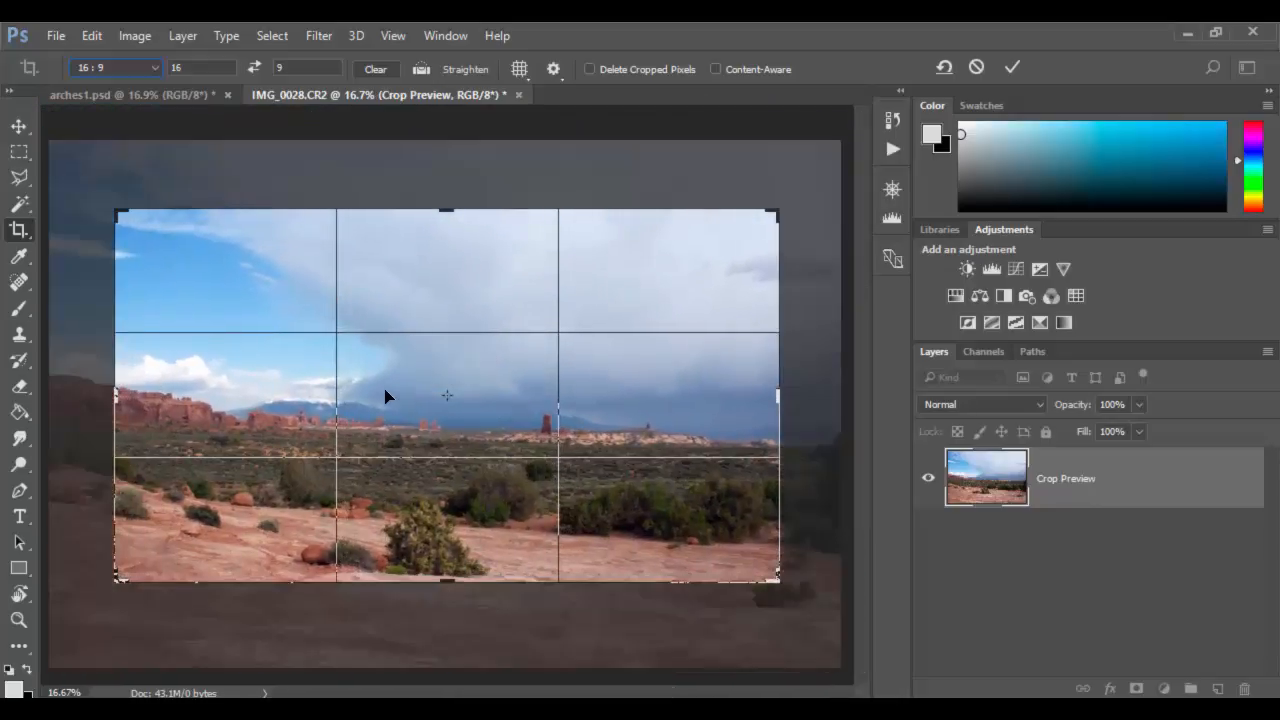
click(378, 67)
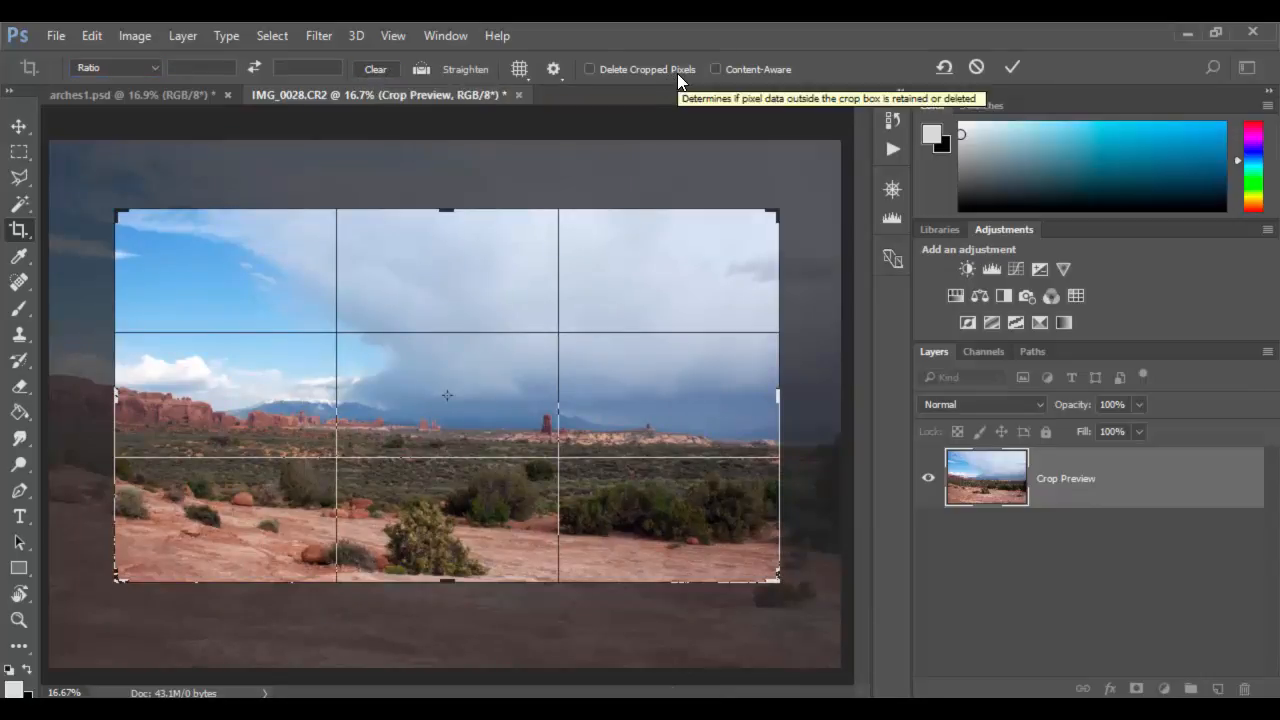
Discard the pending crop, straighten the photo along the horizon, and crop it to a wide panoramic frame while keeping the cropped pixels.
click(976, 67)
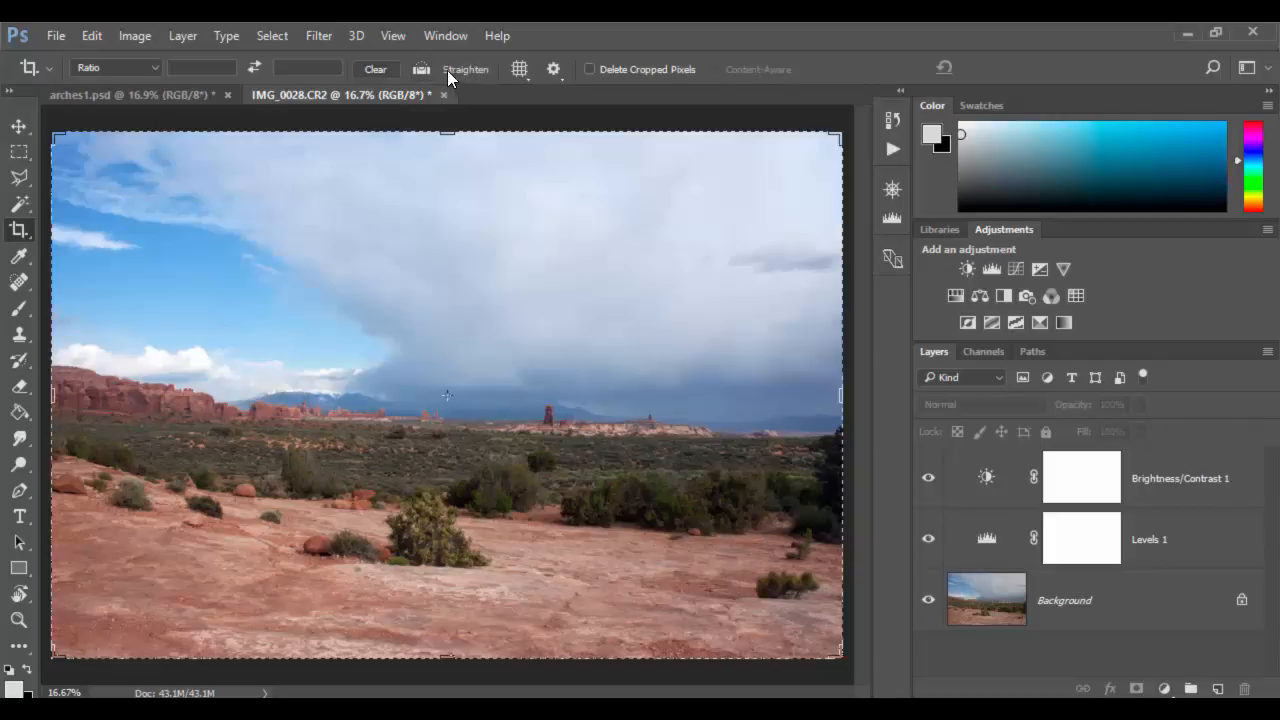
click(421, 70)
mouse_move(69, 419)
mouse_down()
mouse_move(652, 456)
mouse_move(677, 366)
mouse_move(695, 462)
mouse_move(752, 432)
mouse_move(828, 440)
mouse_up()
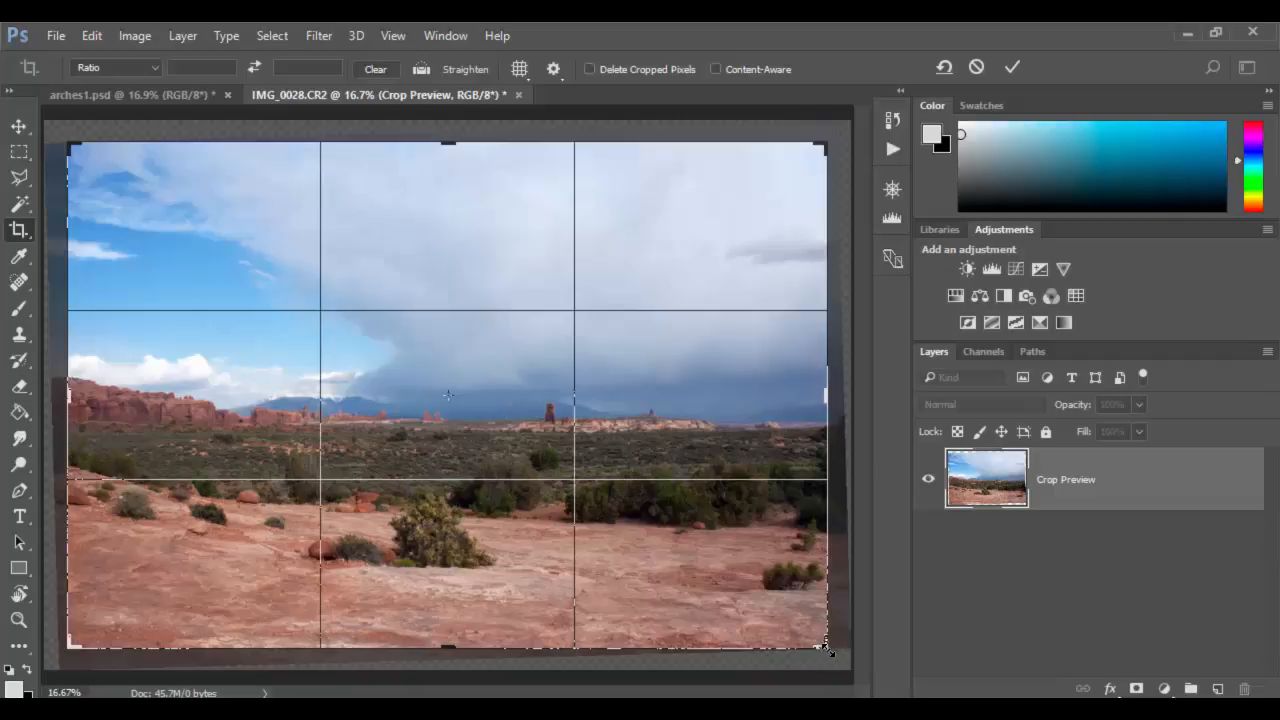
drag(851, 641, 848, 650)
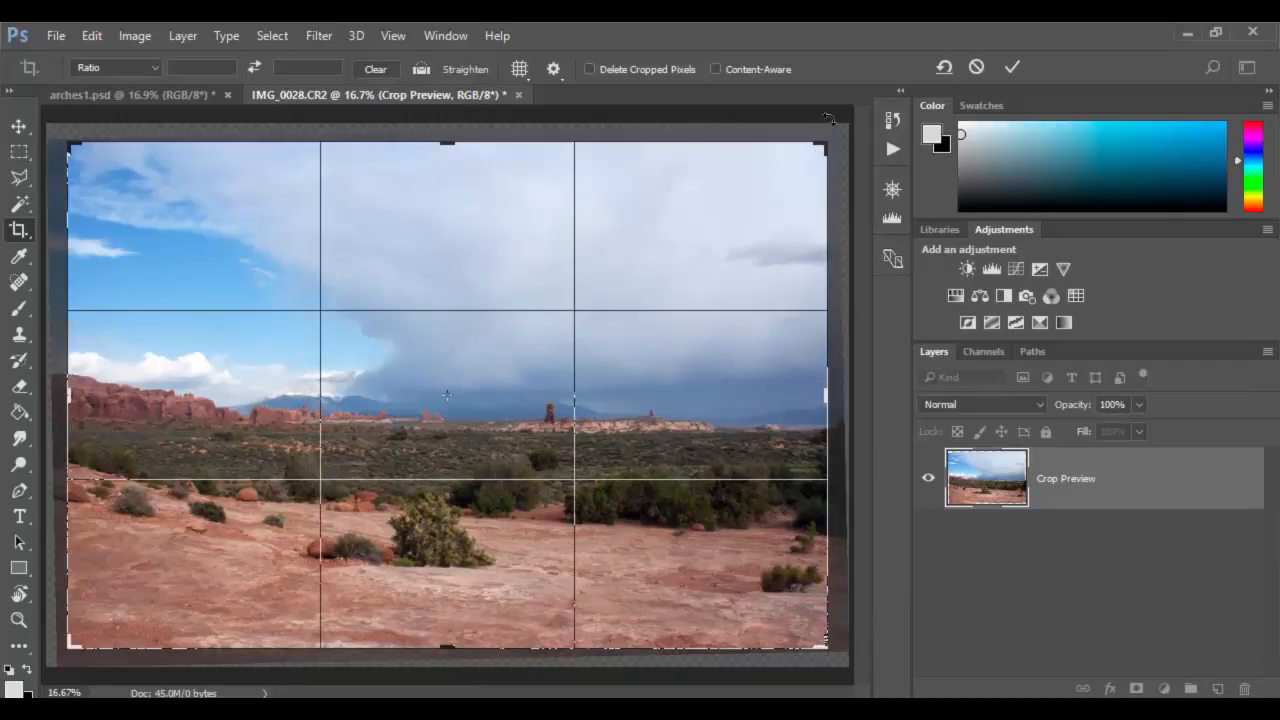
drag(823, 148, 818, 213)
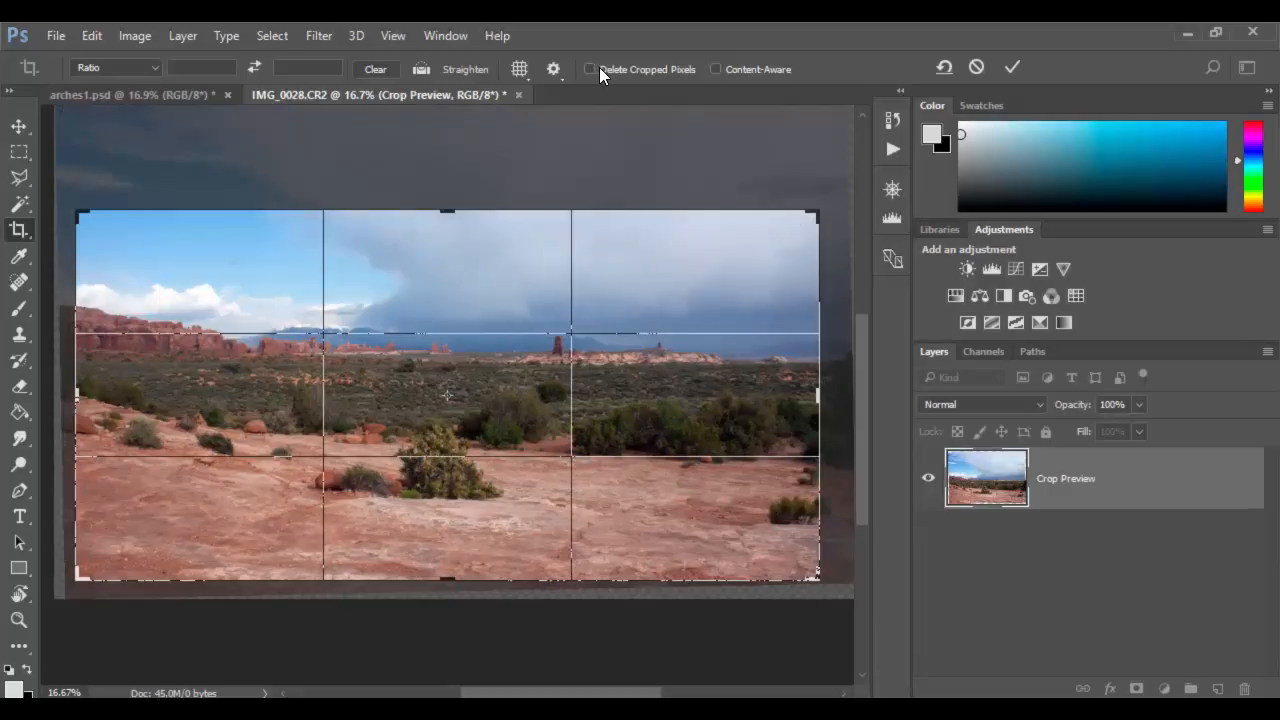
key(Return)
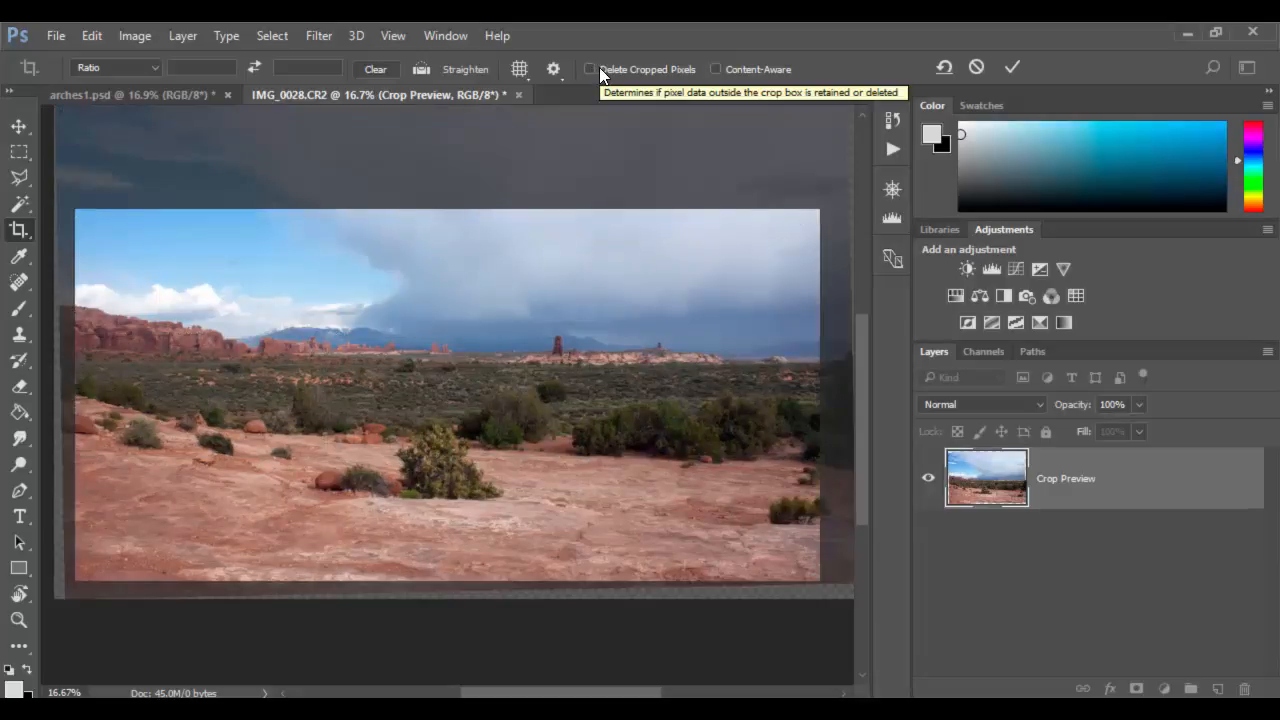
Select Layer 0 and reposition it inside the cropped canvas with the Move tool so more of the sky shows.
click(19, 126)
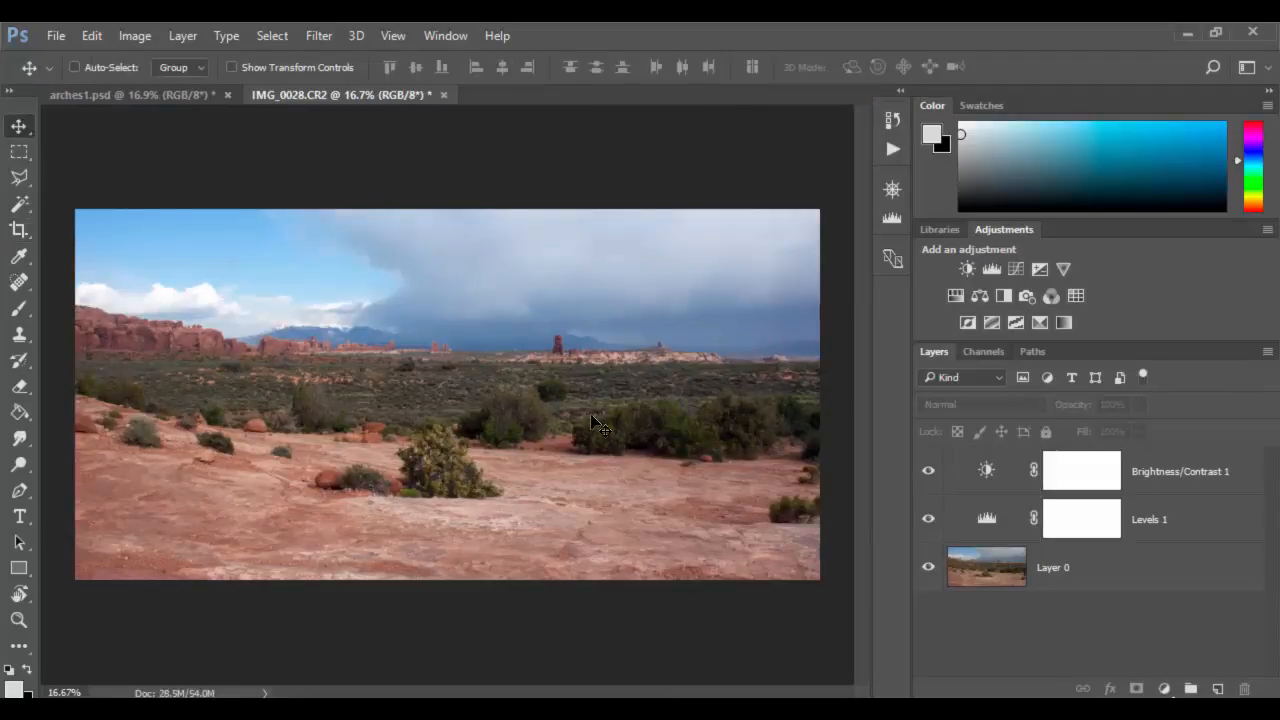
click(485, 426)
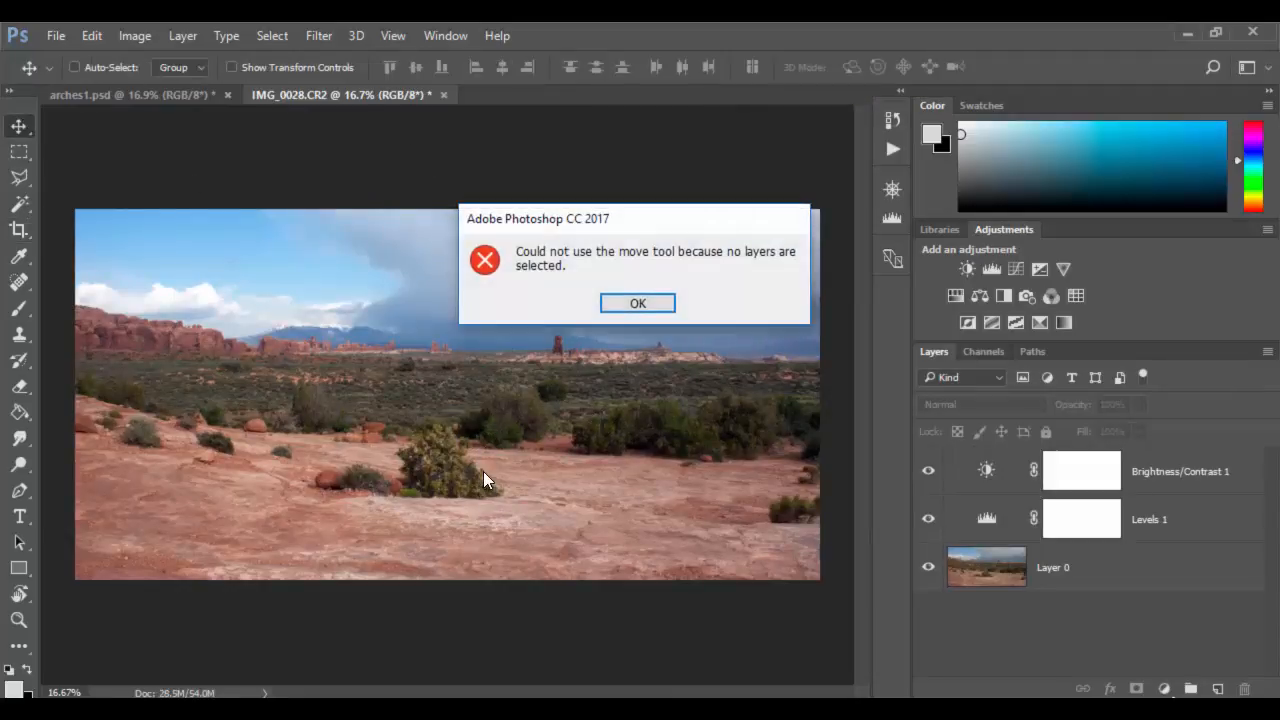
click(620, 306)
click(1134, 578)
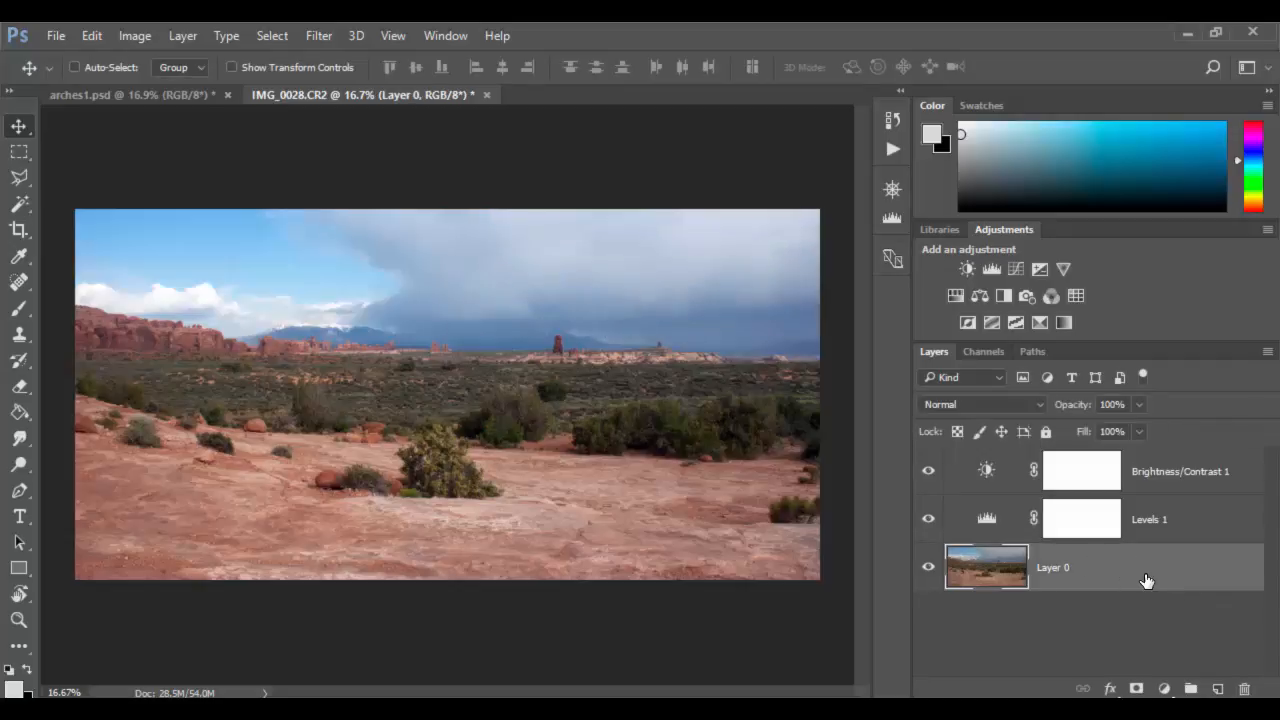
drag(531, 334, 510, 404)
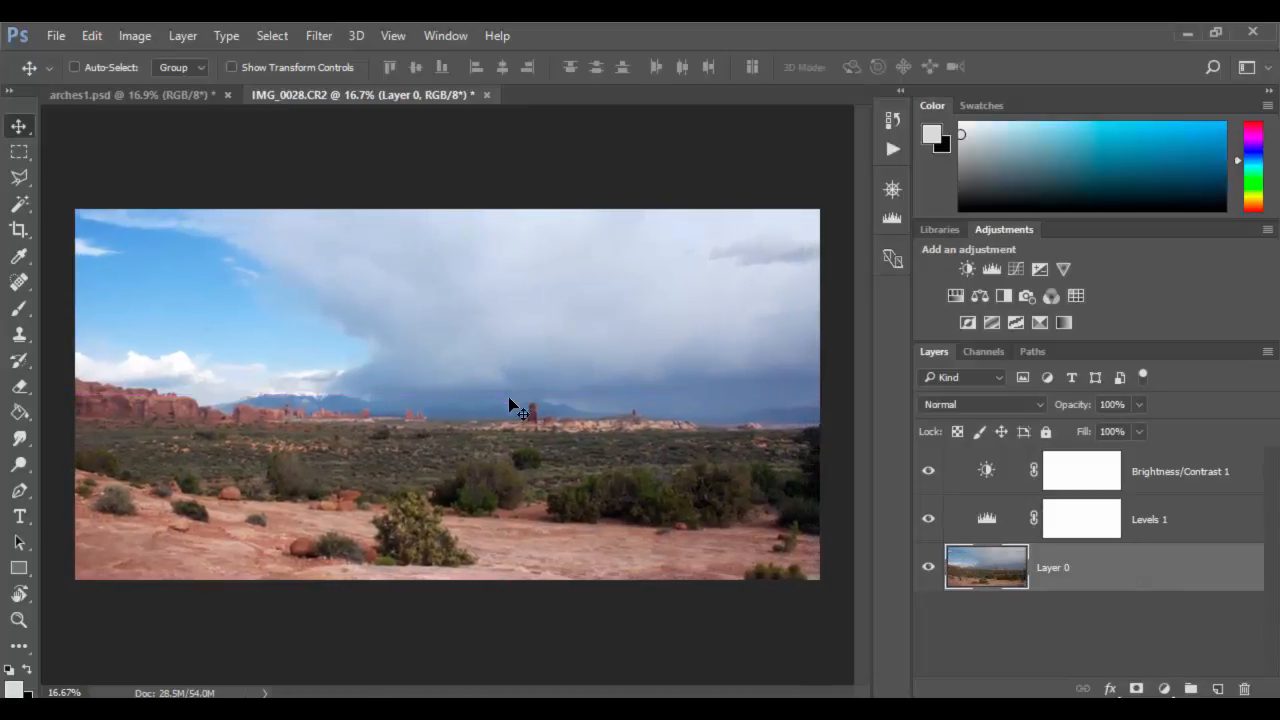
drag(554, 483, 561, 416)
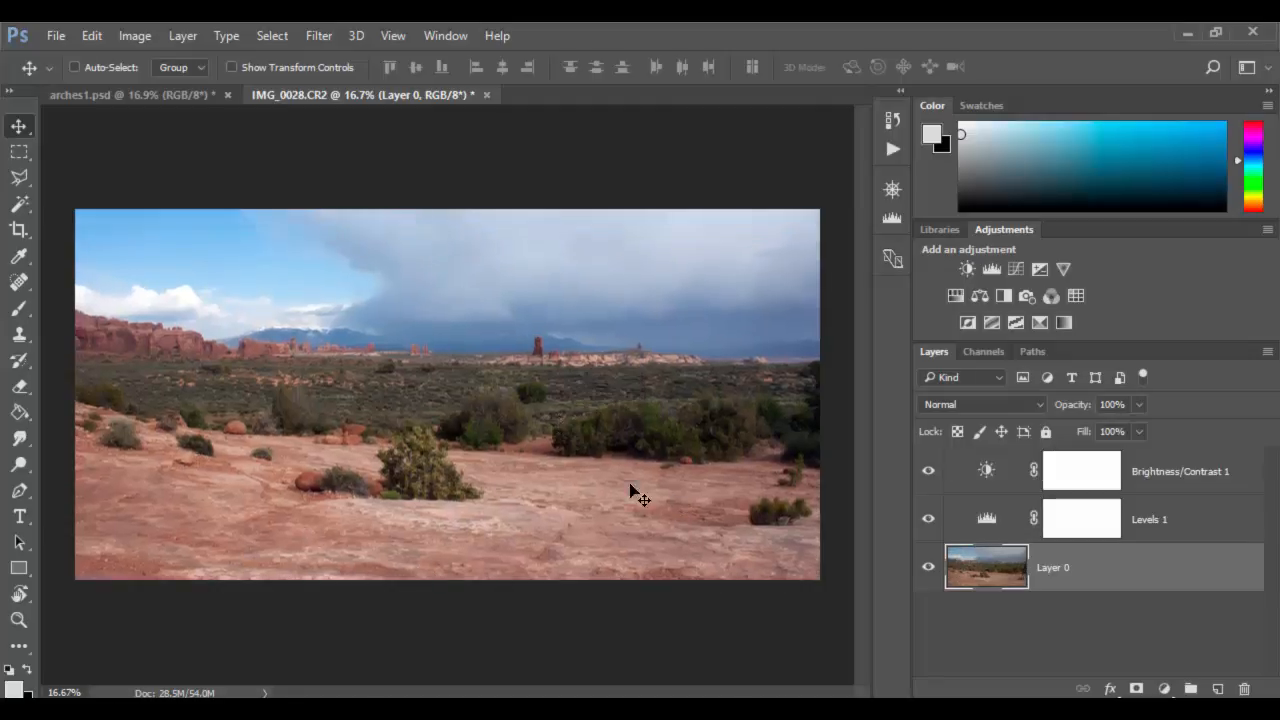
drag(514, 506, 514, 541)
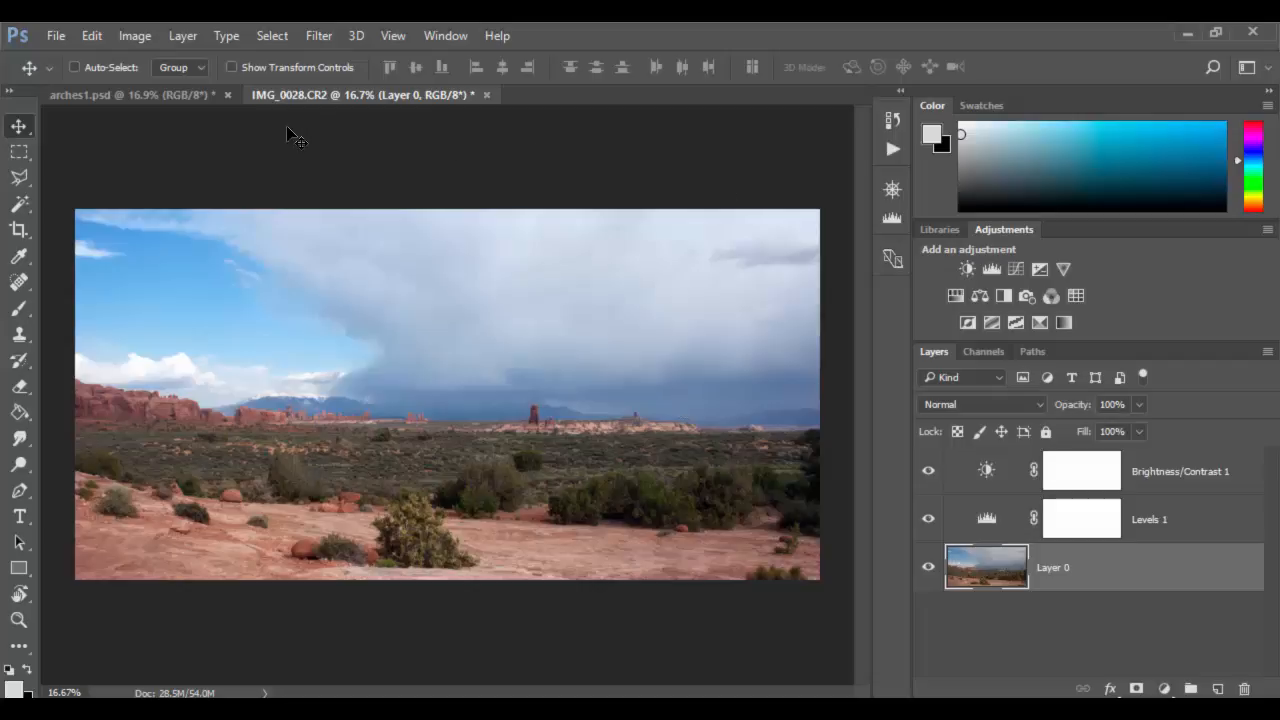
Switch to the arches1.psd document.
click(131, 98)
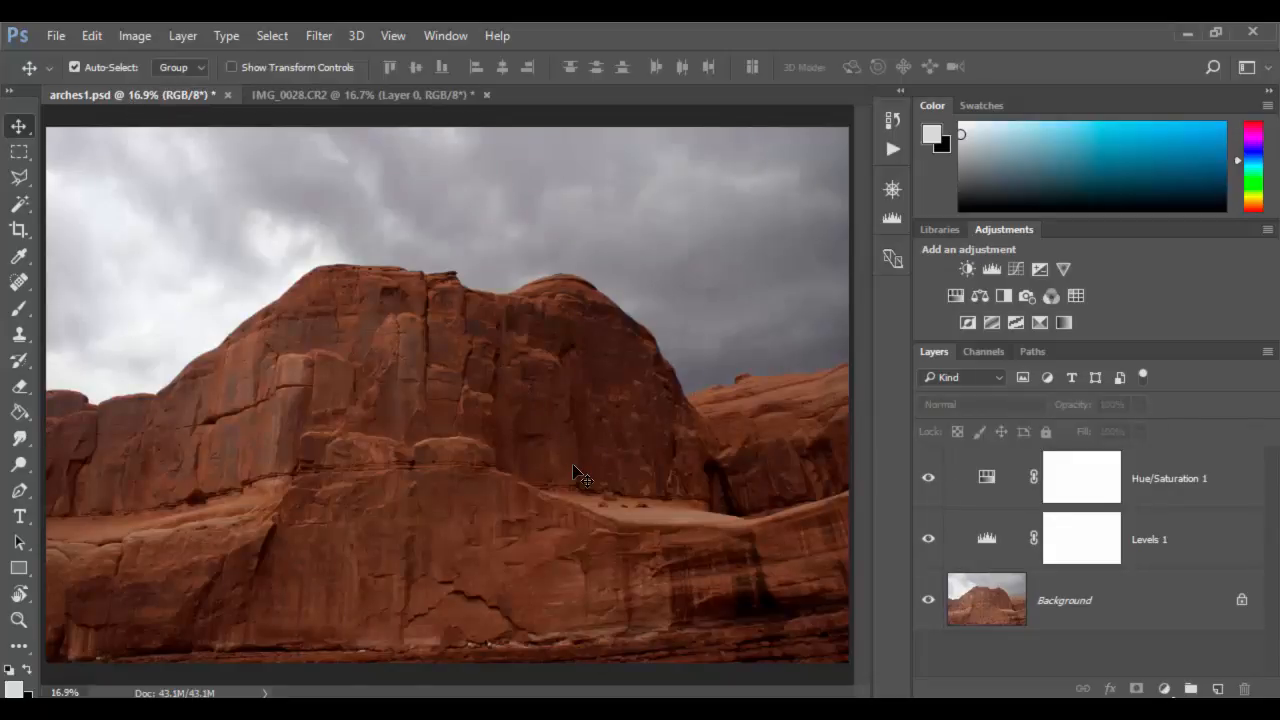
key(ctrl+minus)
key(ctrl+minus)
key(ctrl+minus)
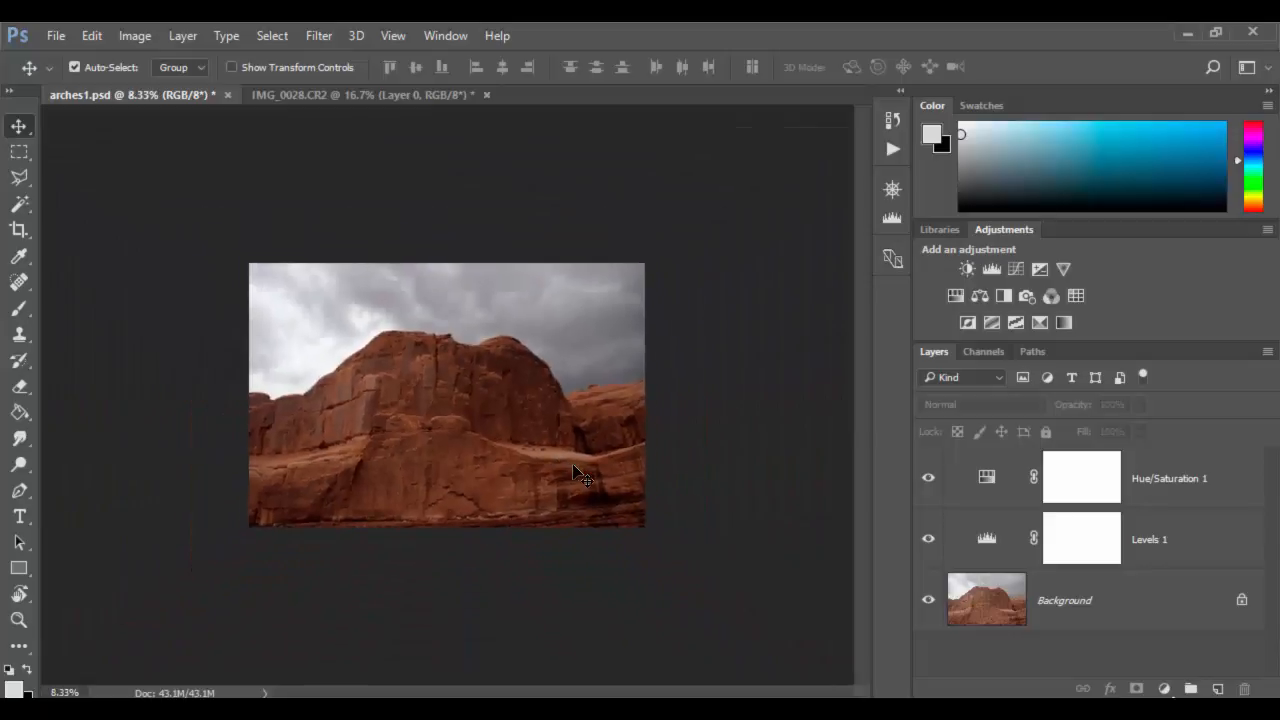
Try to extend the canvas above the sky with a Content-Aware crop without selecting a layer, and undo it.
click(12, 233)
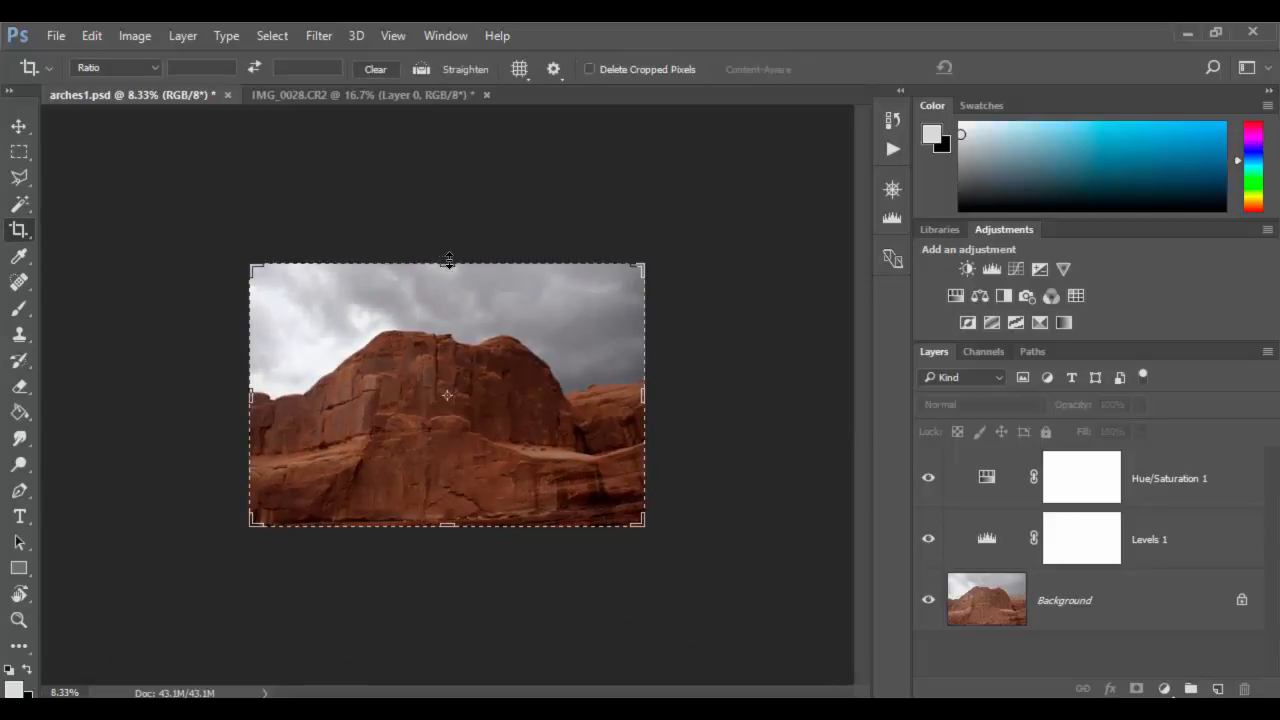
drag(448, 260, 449, 205)
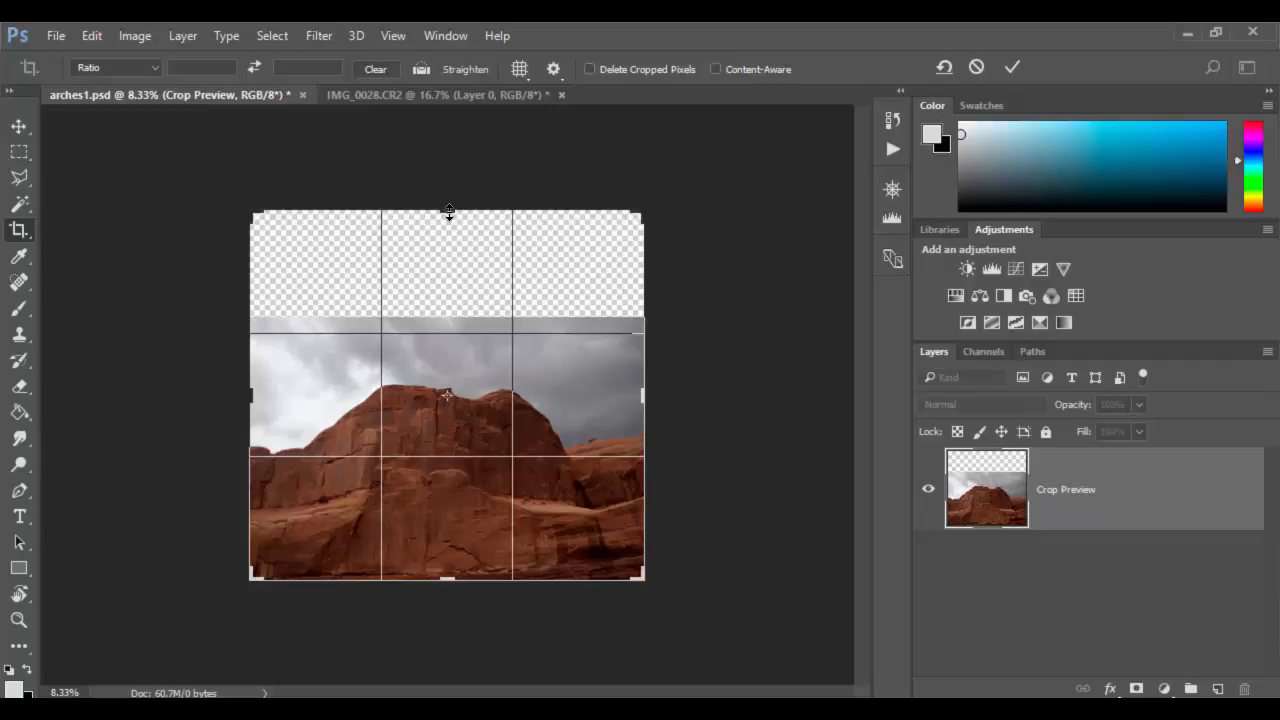
drag(449, 212, 447, 227)
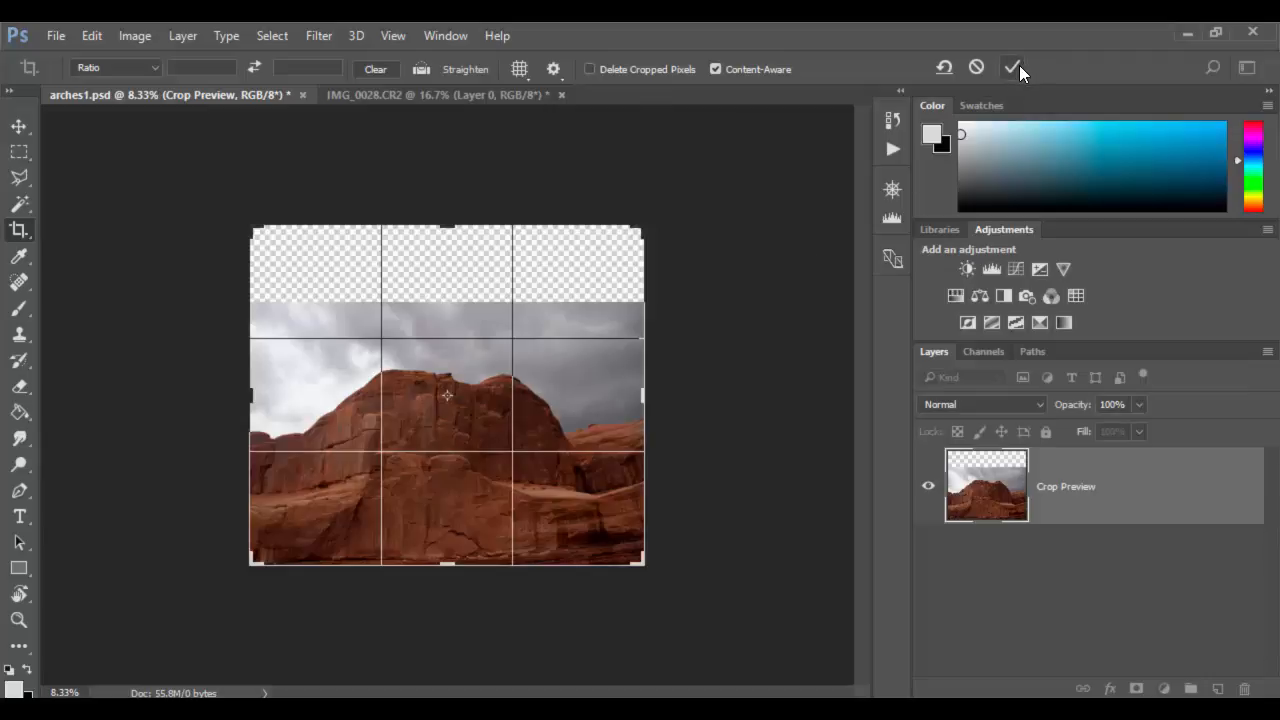
key(Return)
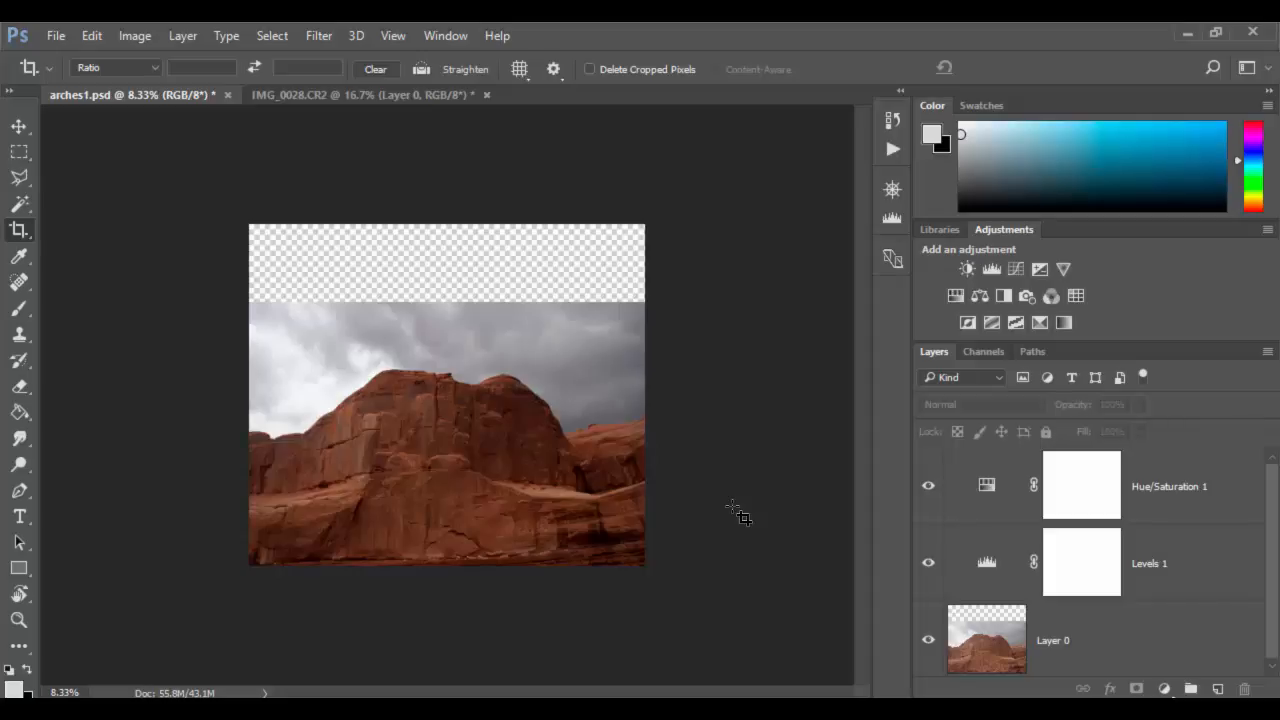
key(ctrl+z)
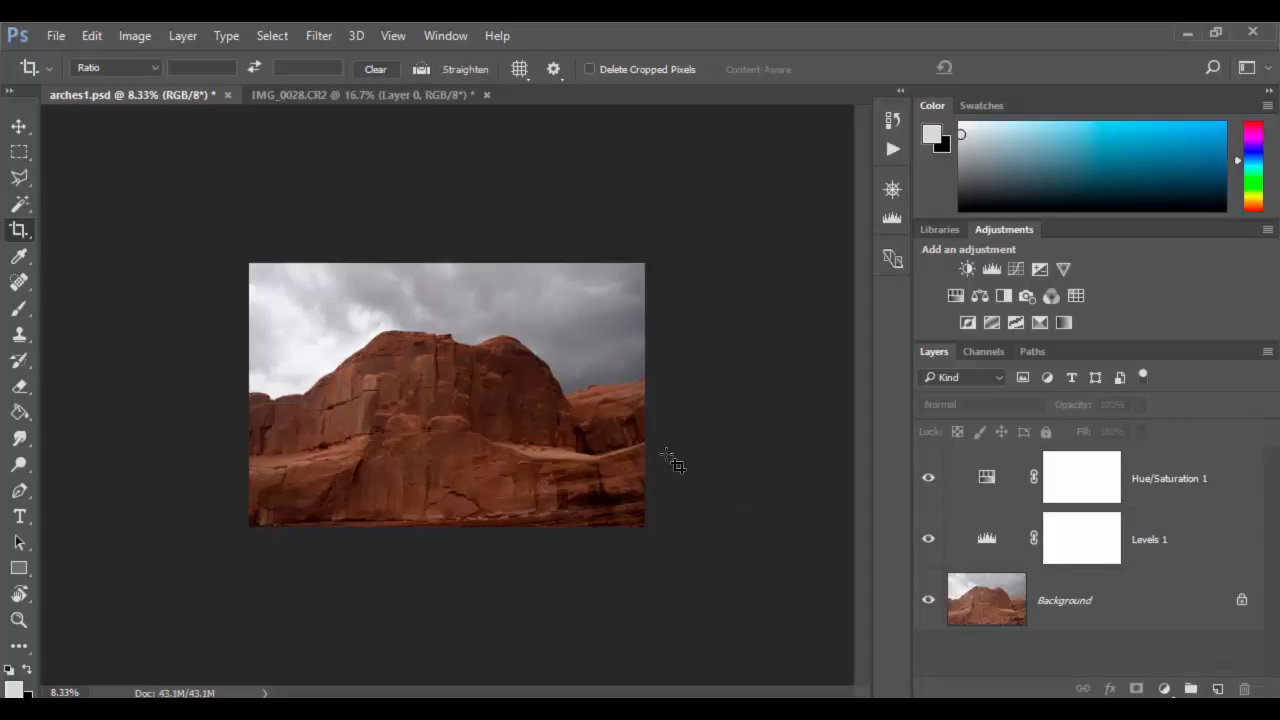
Select the Background layer and extend the canvas above the sky using the Crop tool with Content-Aware enabled.
click(983, 612)
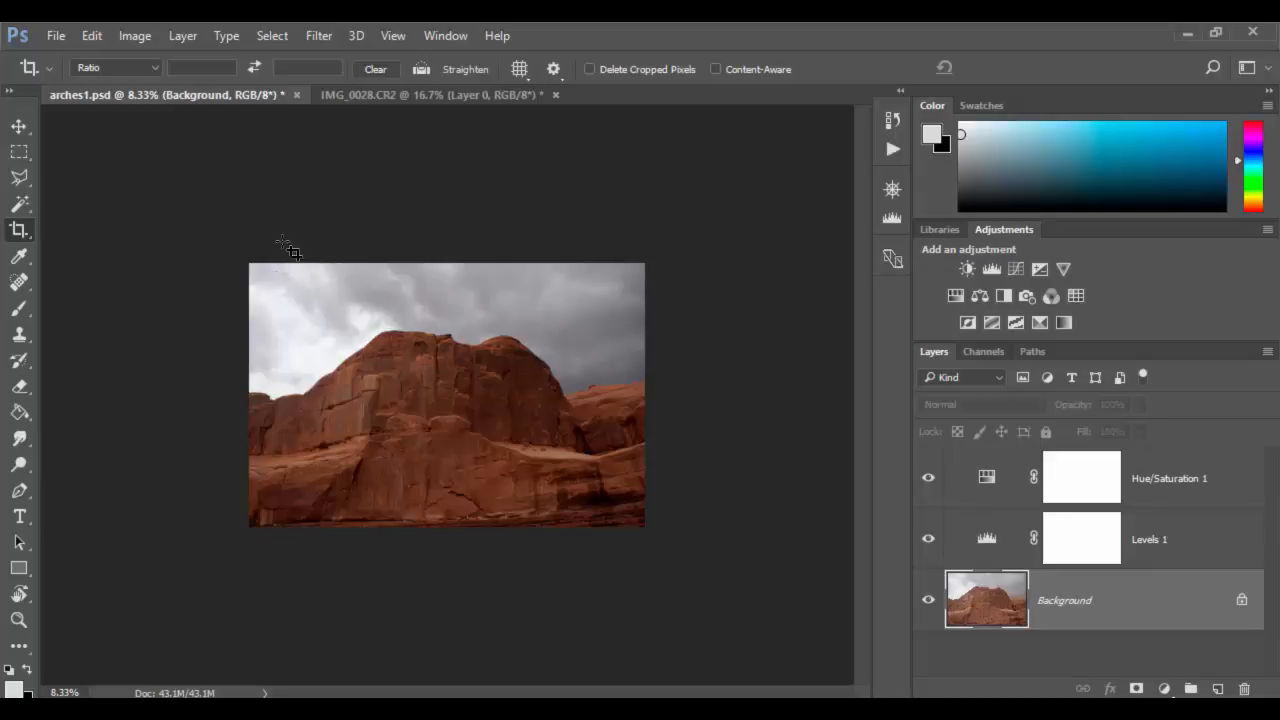
click(326, 313)
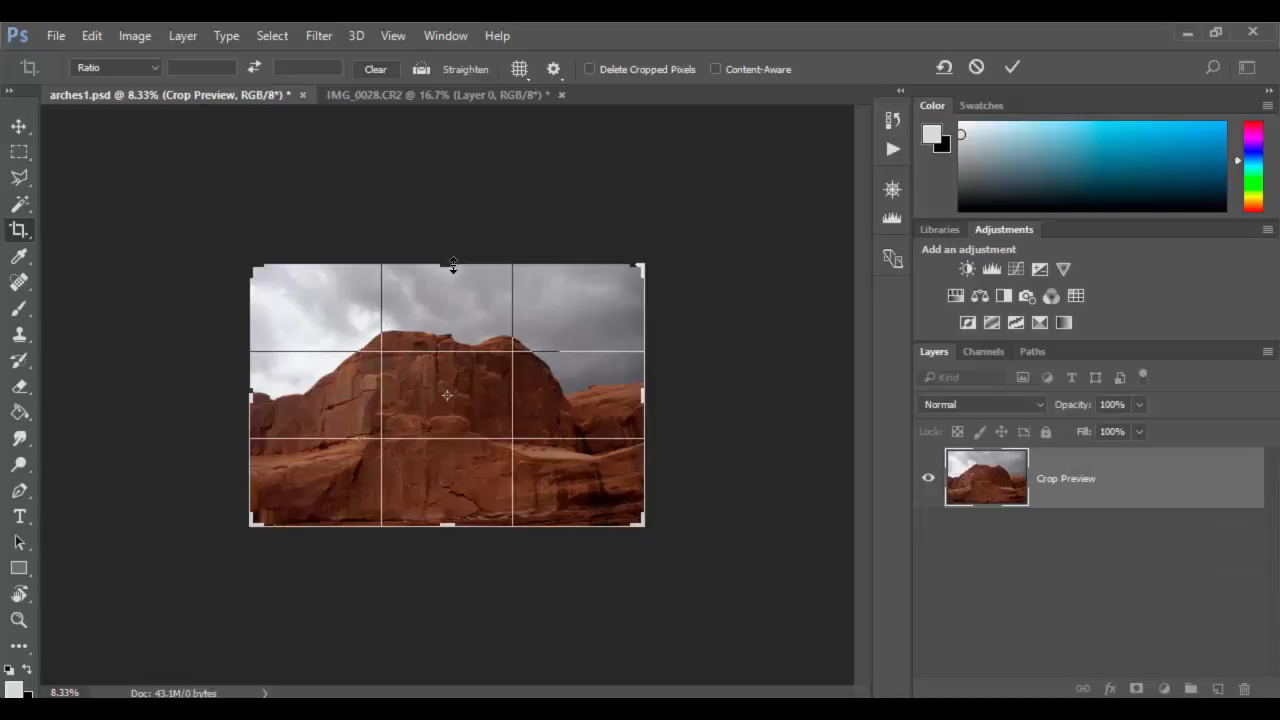
drag(453, 259, 450, 217)
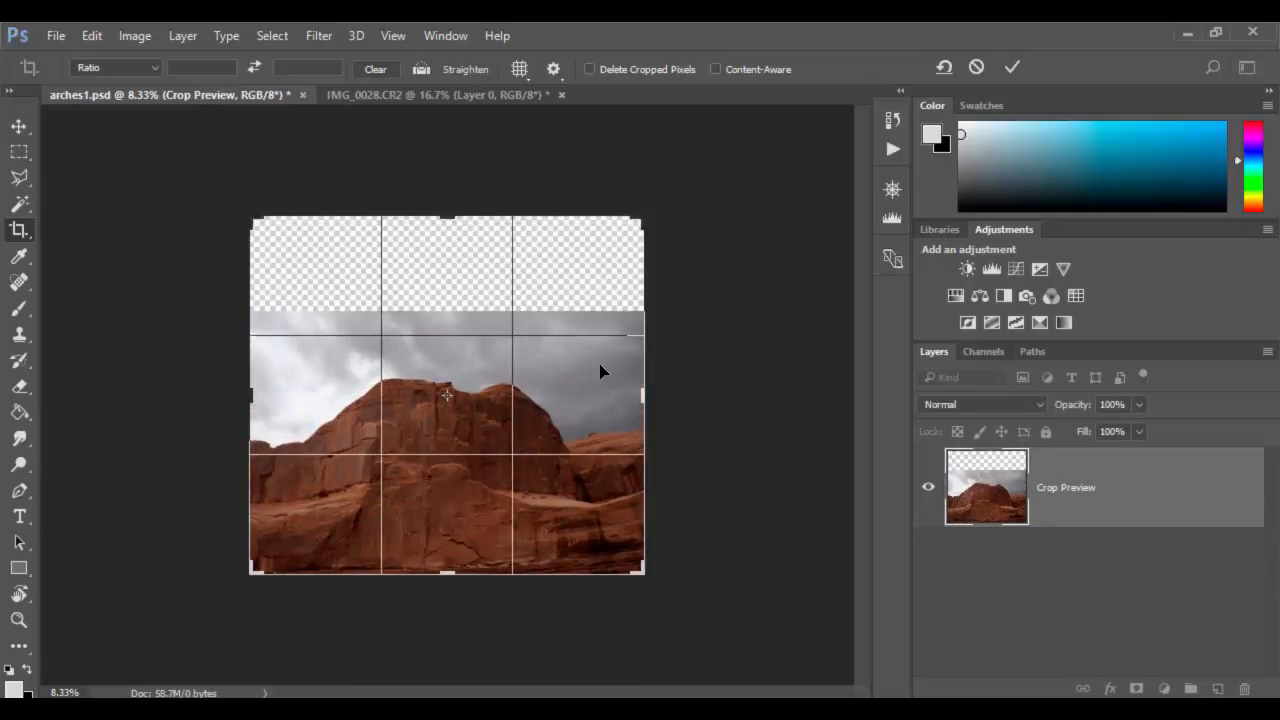
drag(445, 217, 443, 223)
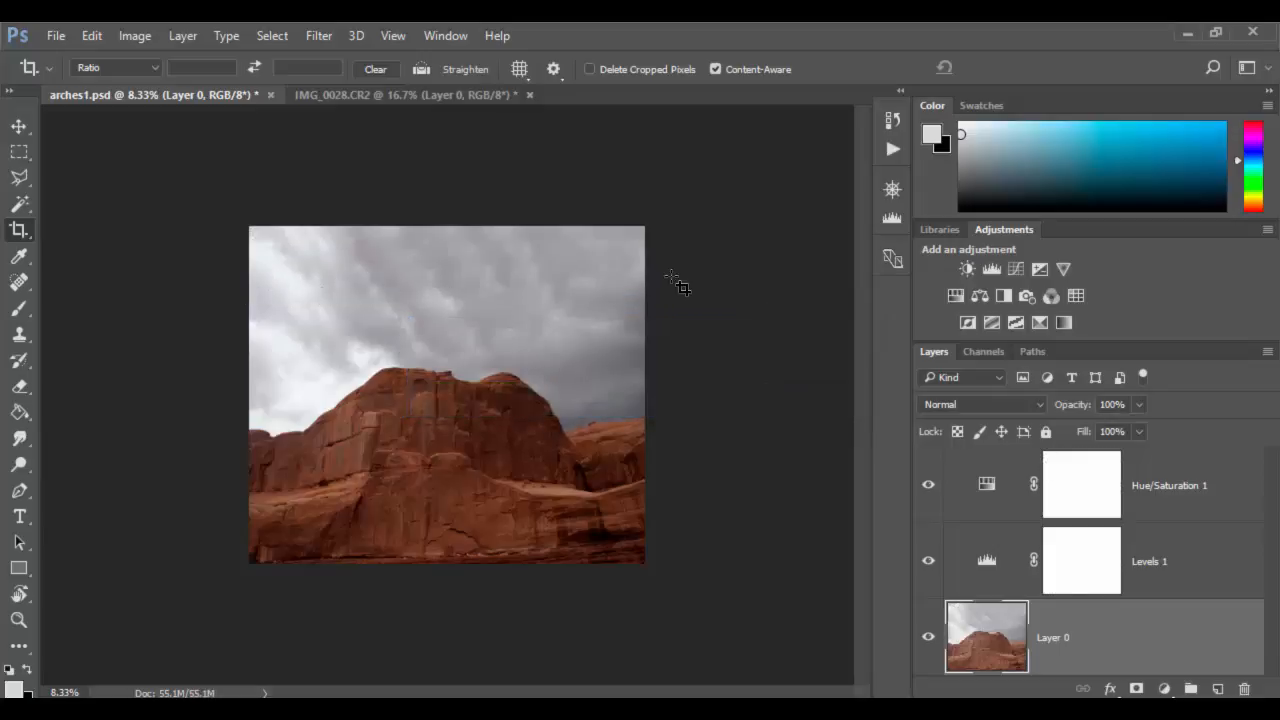
Inspect the content-aware sky fill up close and undo the canvas extension.
key(z)
drag(400, 280, 461, 292)
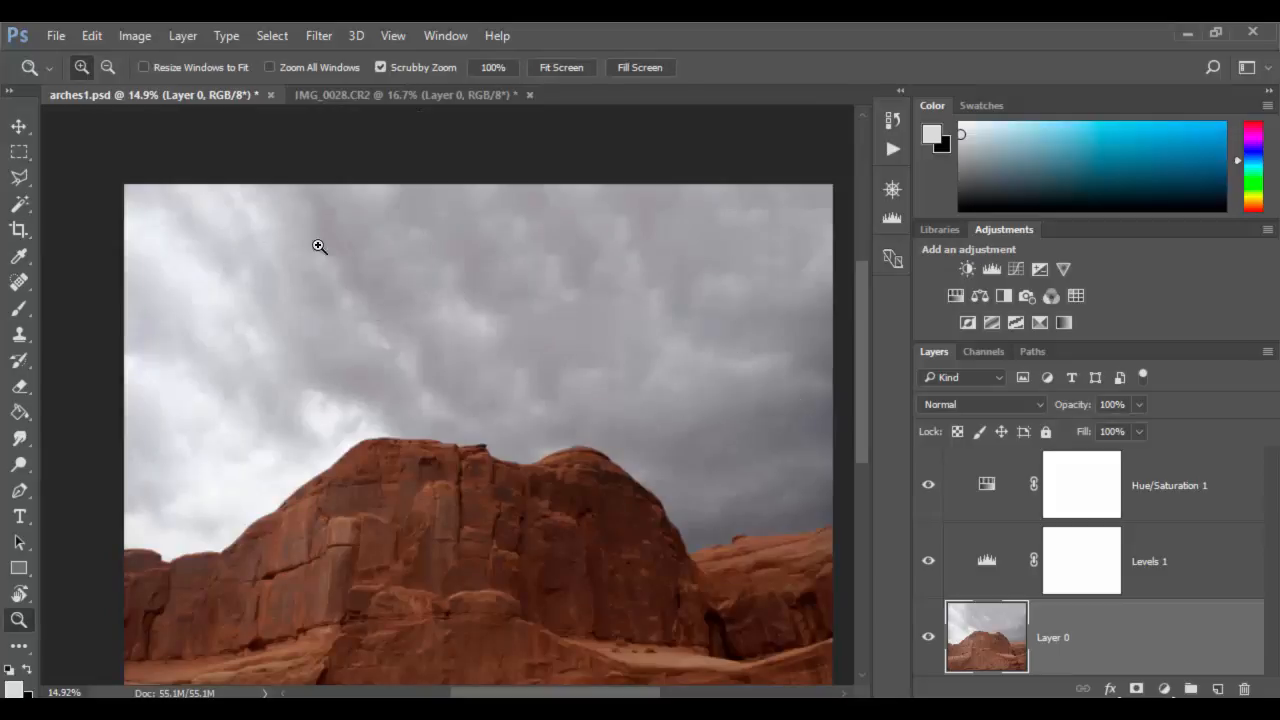
alt+click(500, 420)
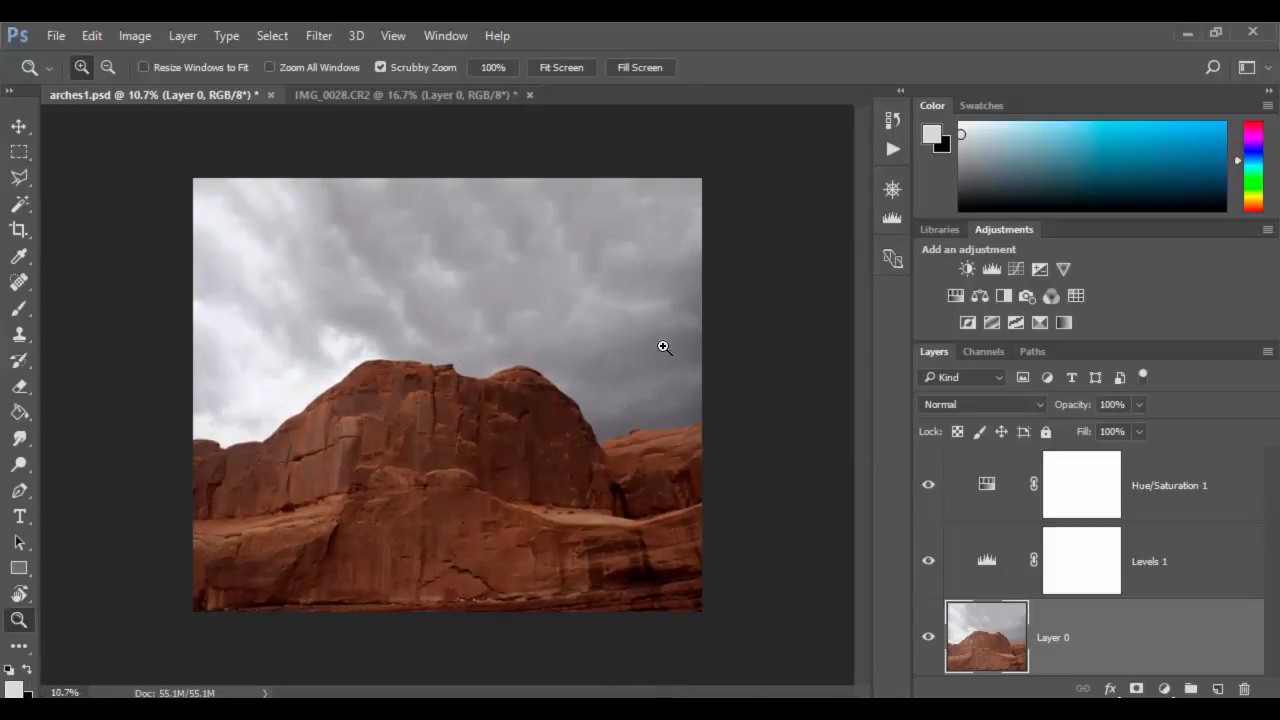
key(ctrl+z)
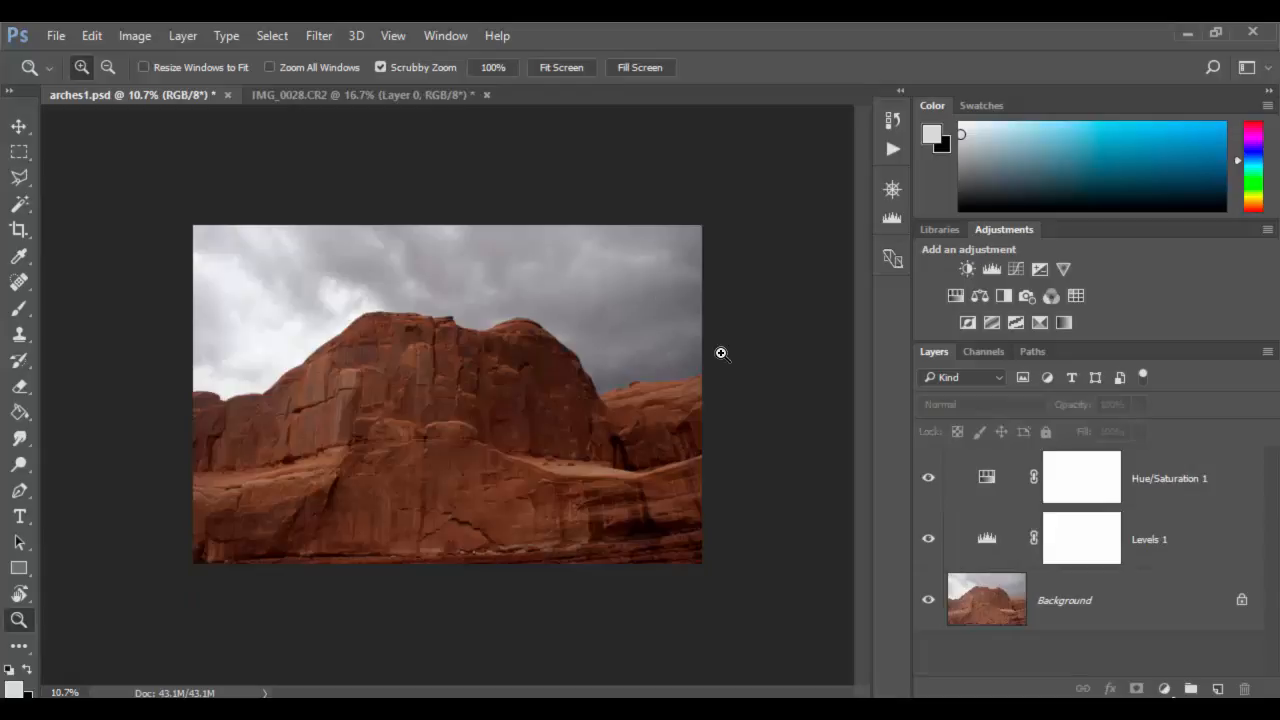
Try to add a narrower strip of canvas above the sky with the Crop tool, and undo the crop.
click(29, 231)
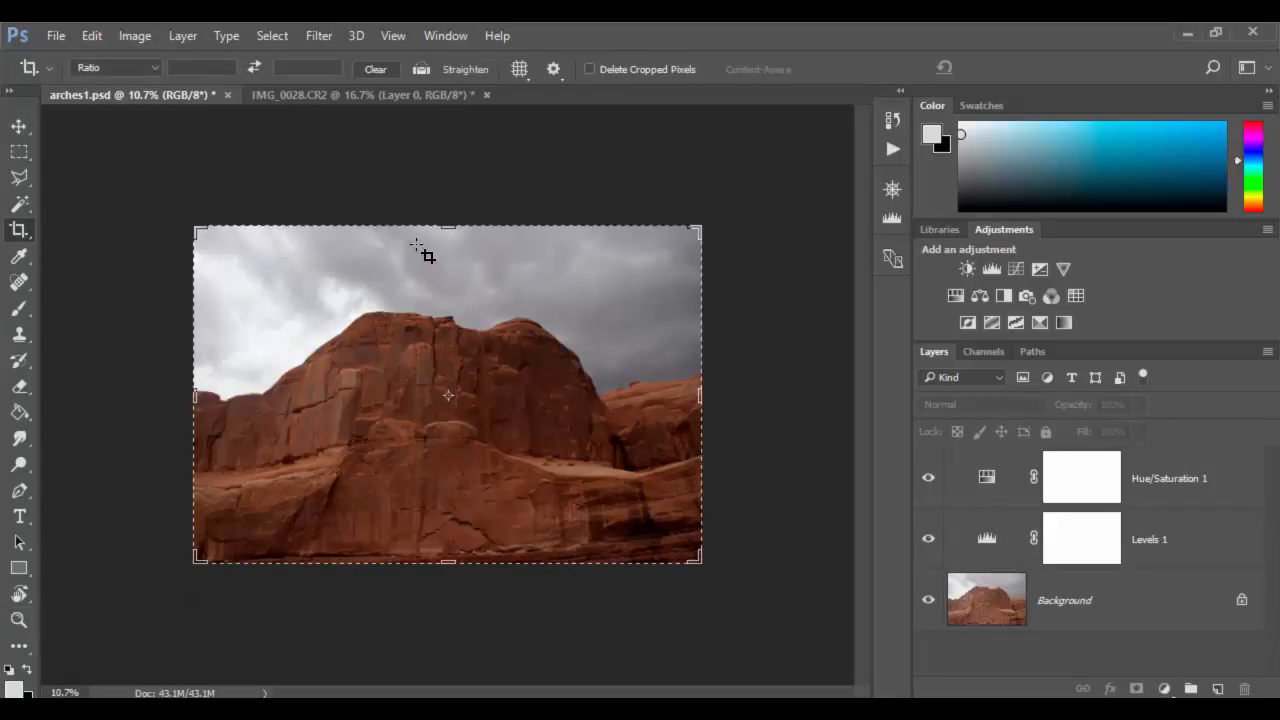
drag(449, 225, 453, 201)
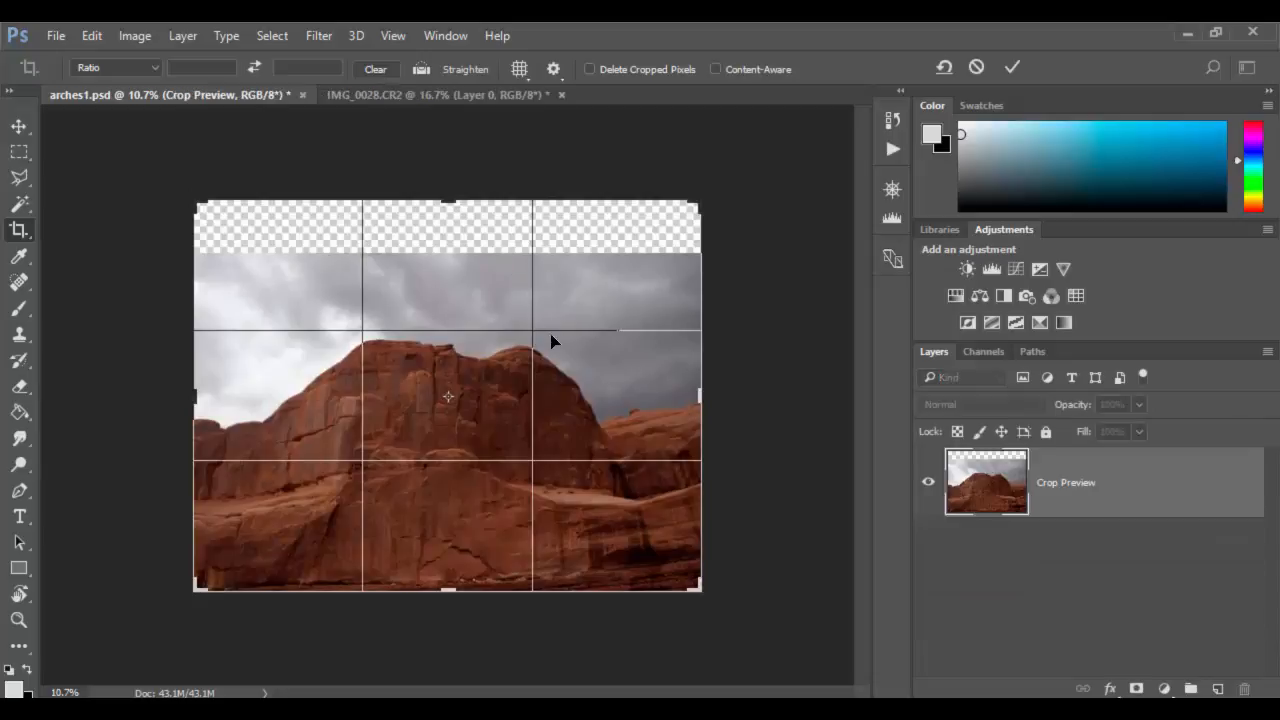
drag(449, 203, 451, 205)
key(Return)
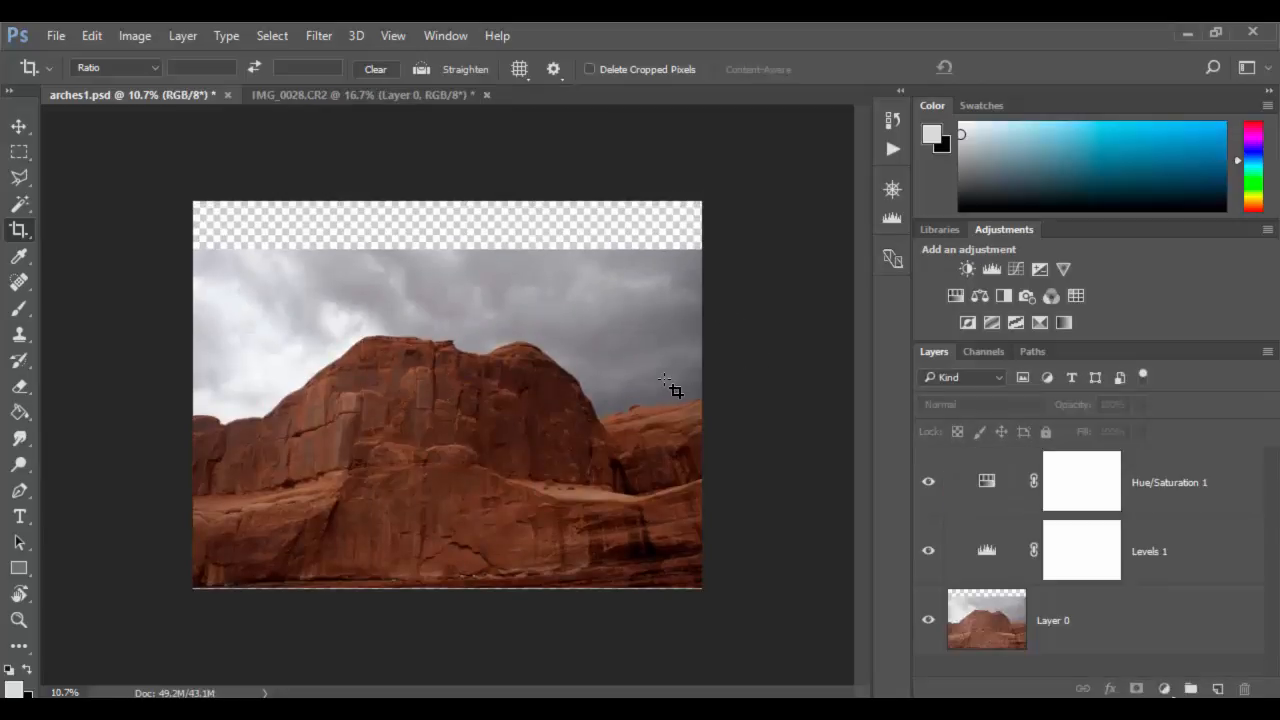
key(ctrl+z)
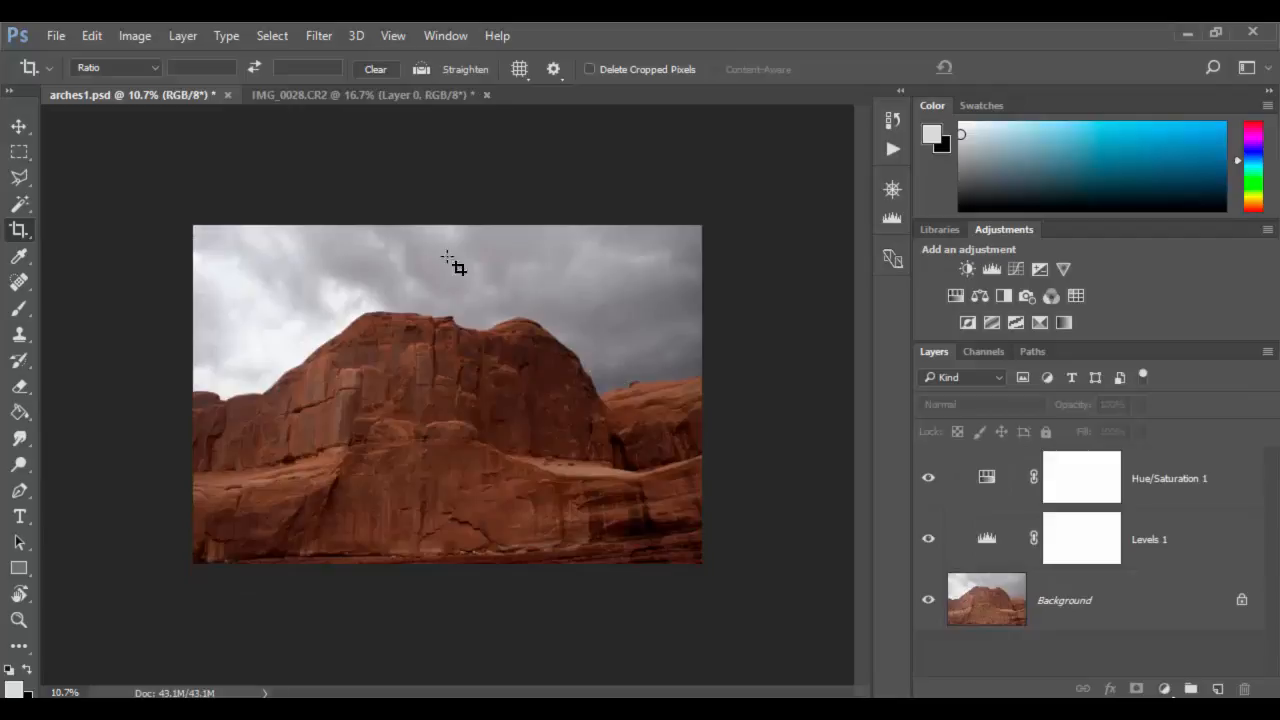
Try the upward canvas extension again with Content-Aware enabled and no layer selected, and undo it.
click(452, 298)
drag(452, 224, 450, 192)
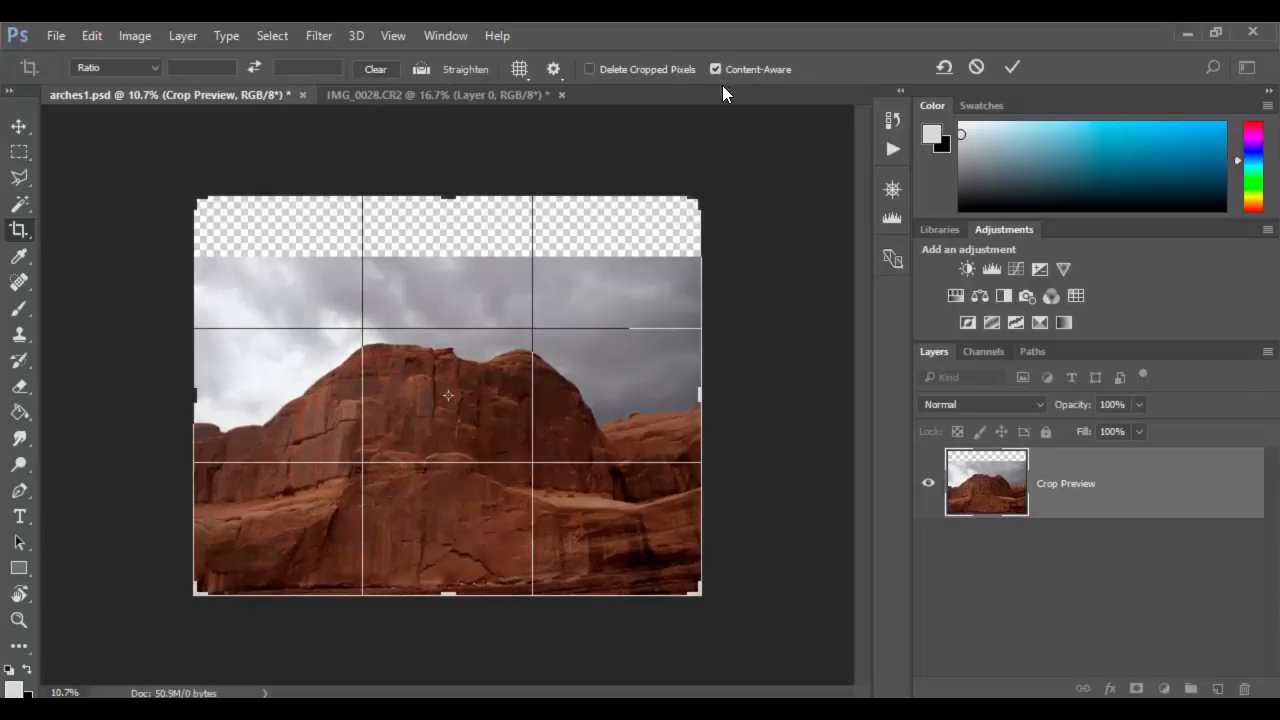
key(Return)
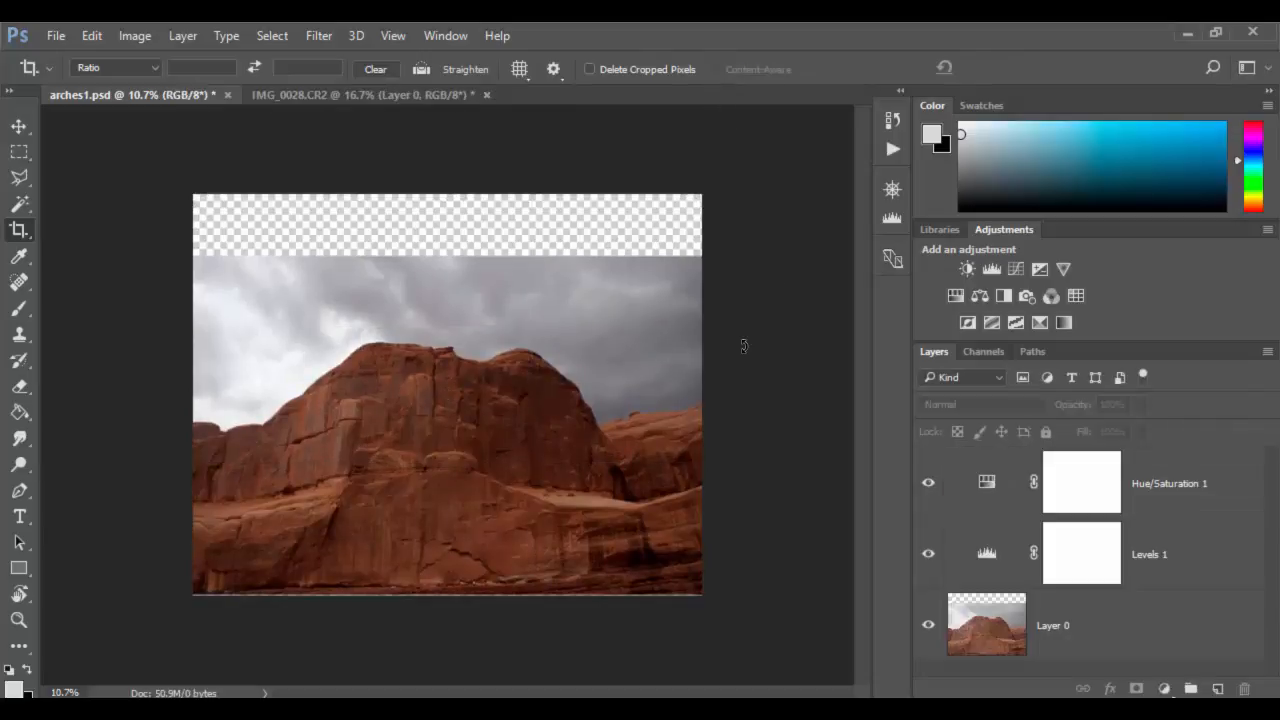
key(ctrl)
key(ctrl+z)
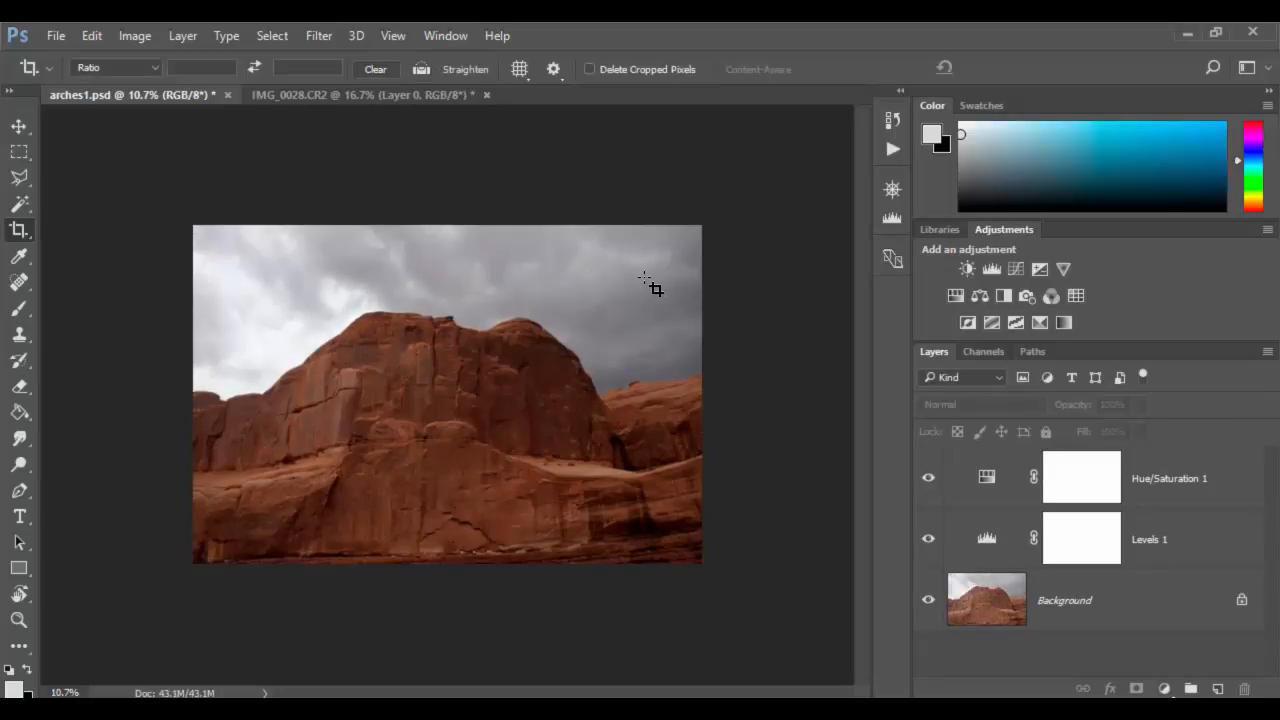
click(440, 262)
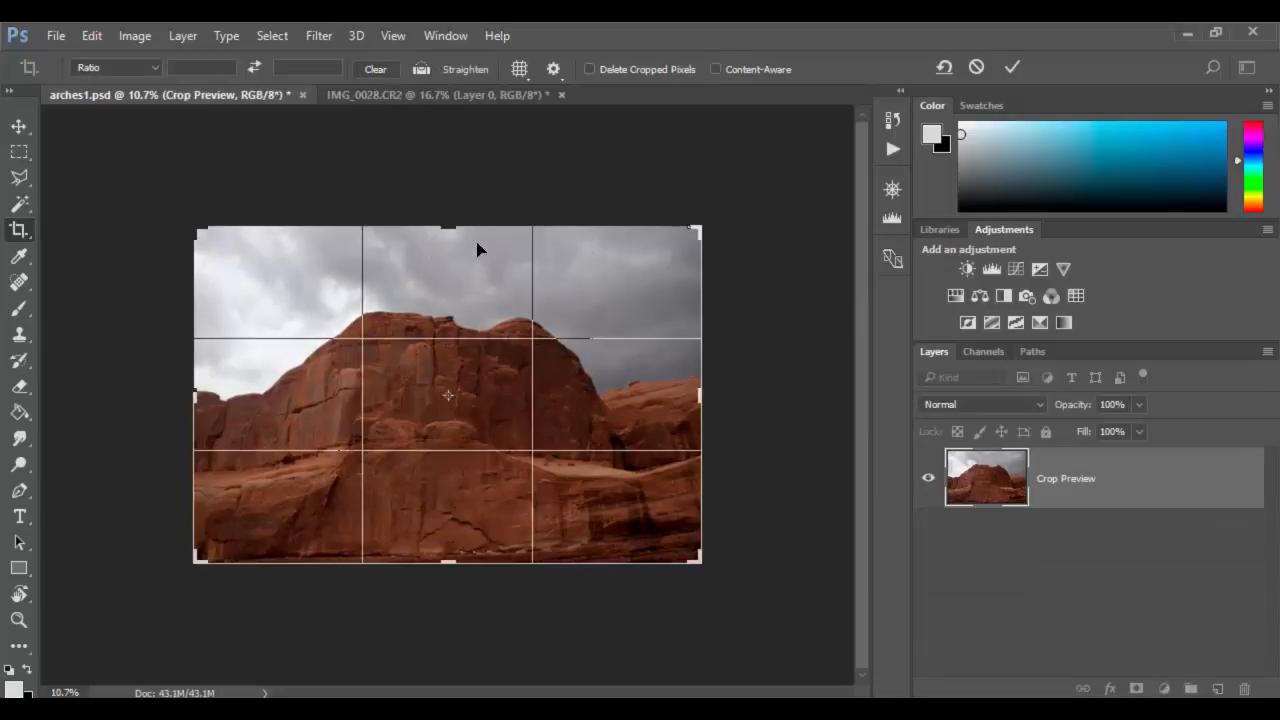
drag(455, 225, 450, 199)
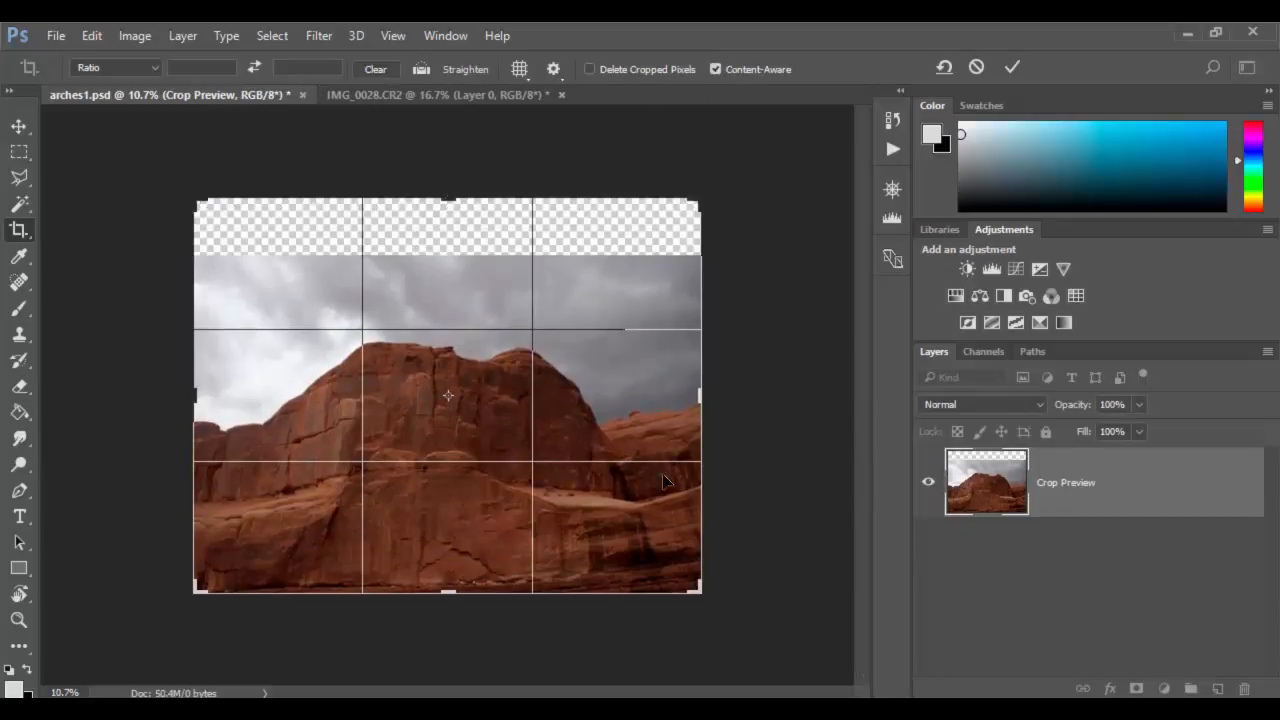
click(20, 127)
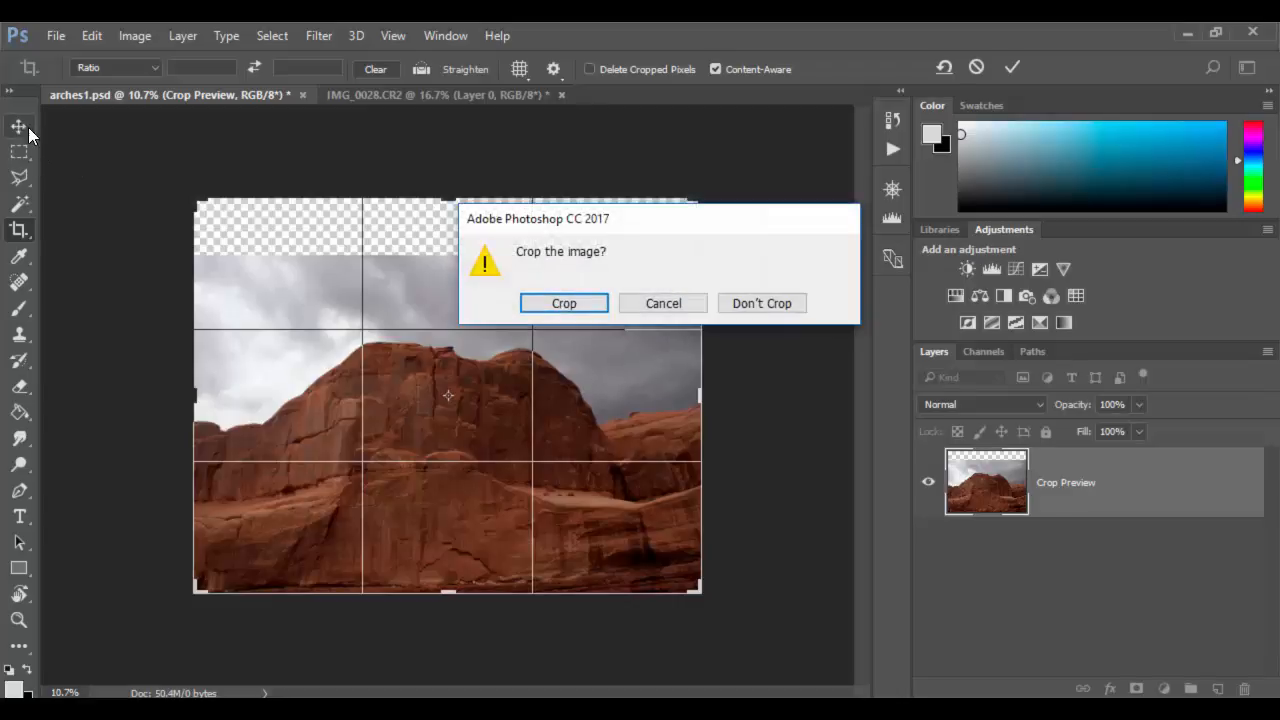
click(772, 304)
Select the Background layer, extend the canvas above the sky with a Content-Aware crop, and nudge the resulting layer with the Move tool.
click(1115, 611)
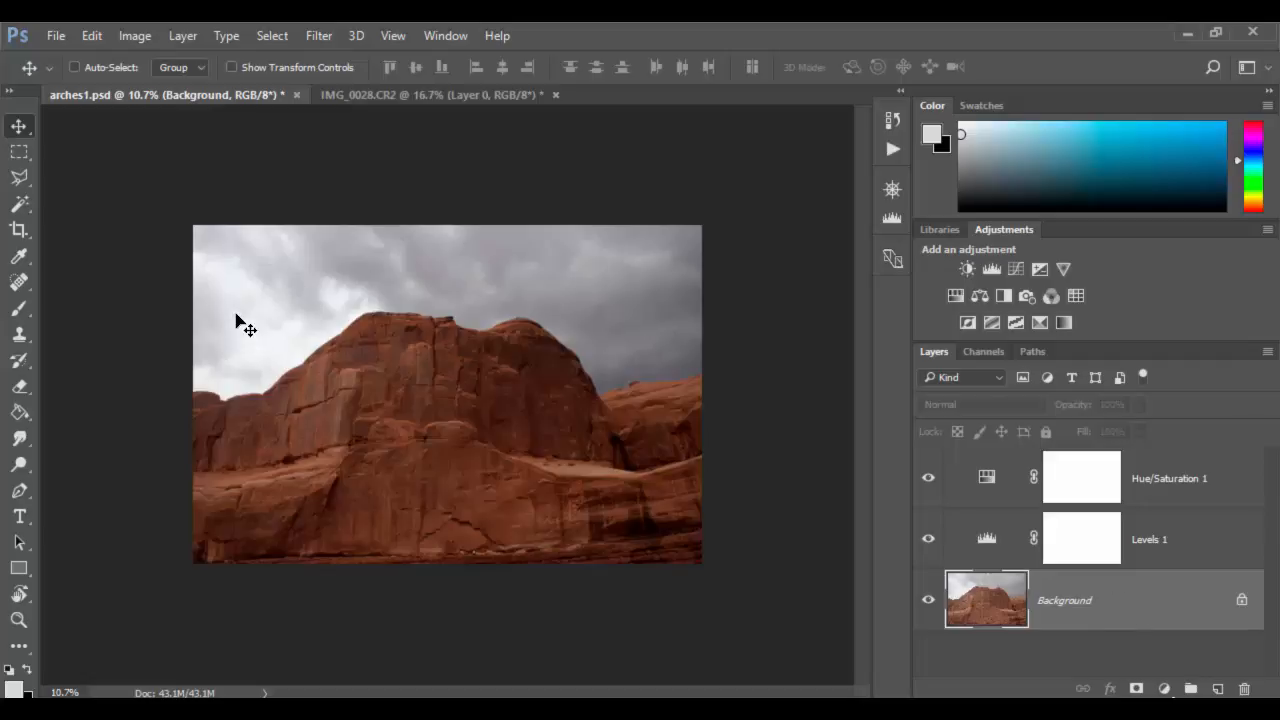
key(c)
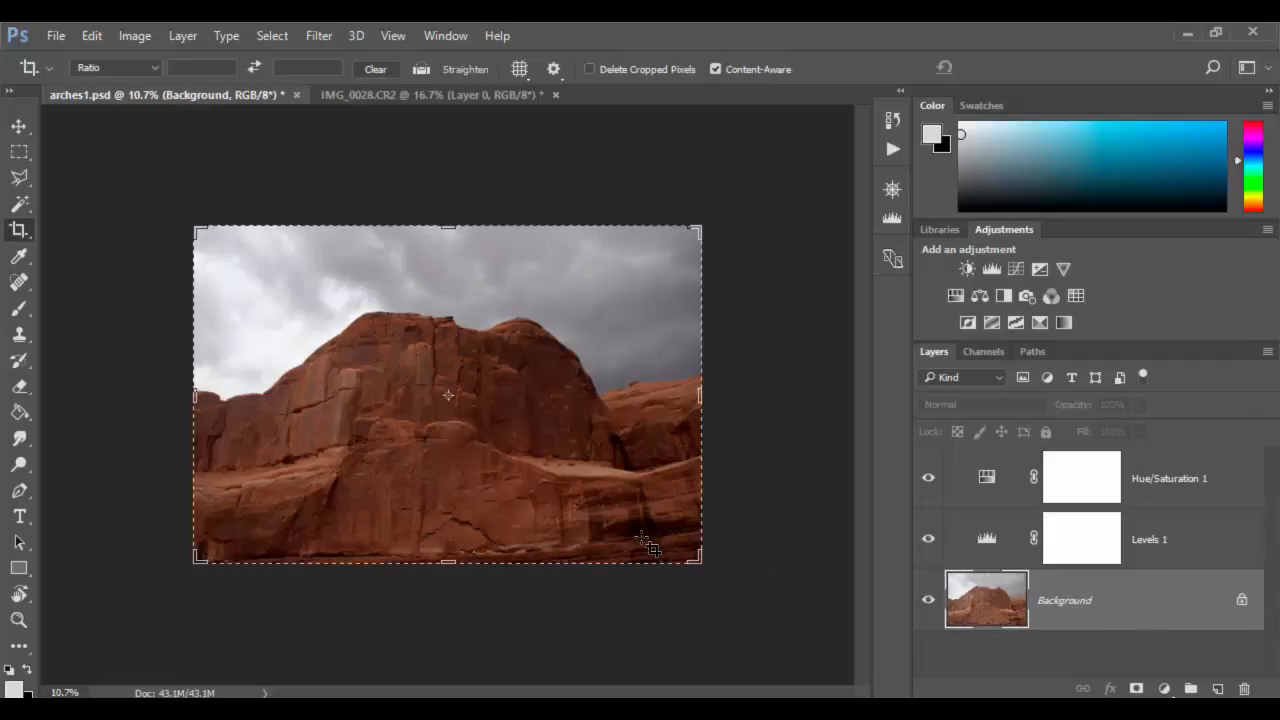
drag(451, 228, 452, 199)
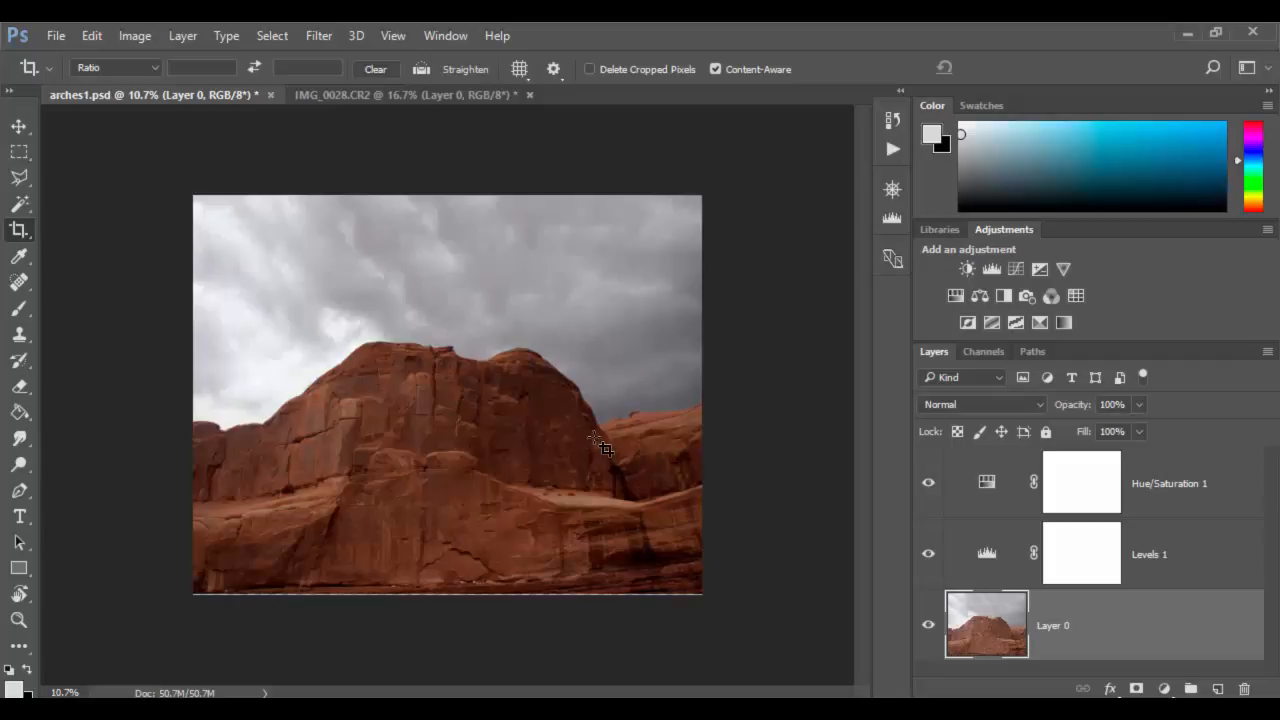
key(v)
drag(569, 437, 568, 433)
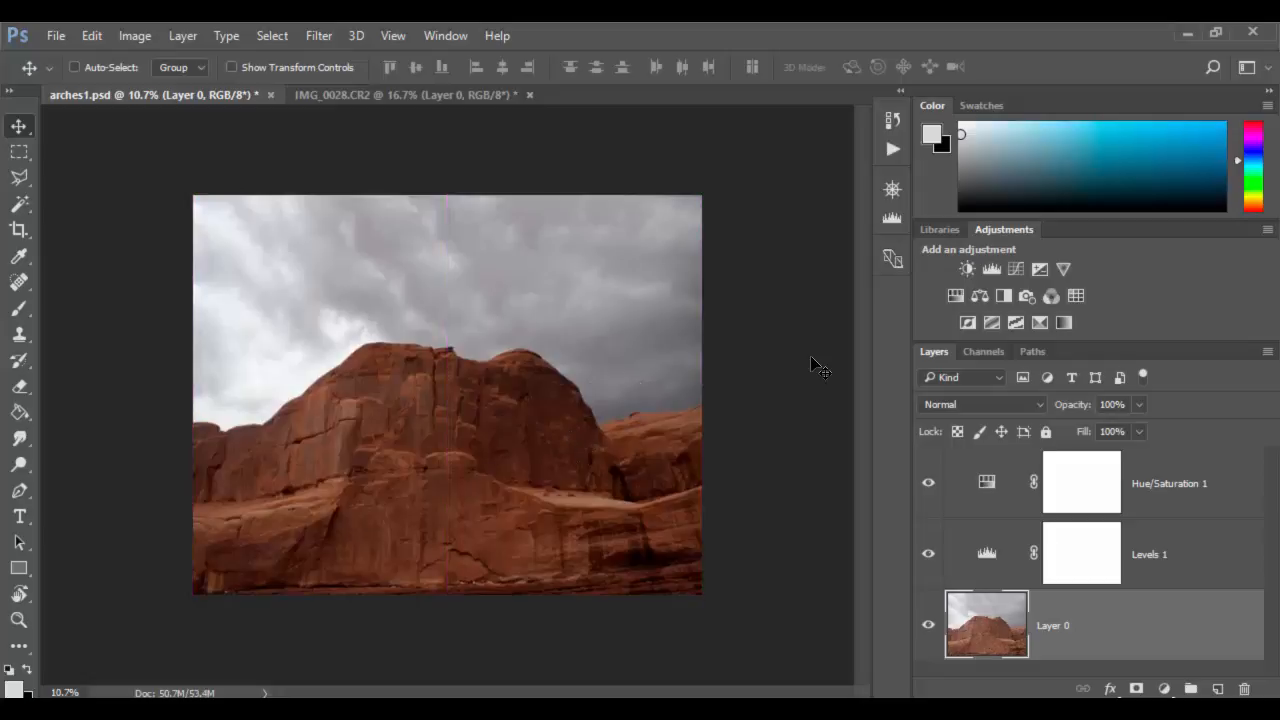